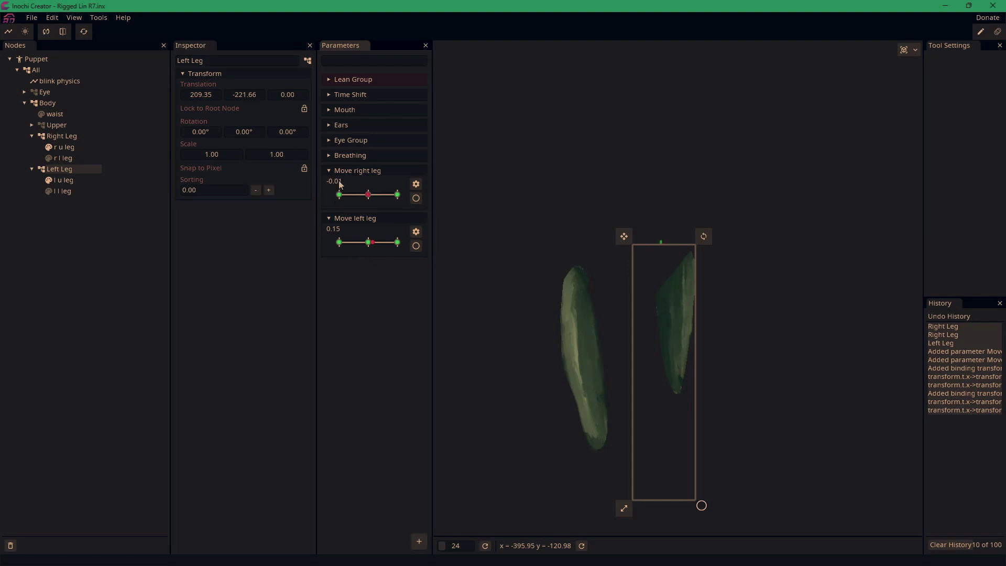
Test the leg movement by setting Move right leg to about -0.33 and Move left leg to about 0.69
{"action": "mouse_move", "coordinate": [369, 195]}
{"action": "left_mouse_down"}
{"action": "mouse_move", "coordinate": [347, 196]}
{"action": "mouse_move", "coordinate": [395, 200]}
{"action": "mouse_move", "coordinate": [329, 201]}
{"action": "mouse_move", "coordinate": [387, 200]}
{"action": "mouse_move", "coordinate": [359, 197]}
{"action": "left_mouse_up"}
{"action": "left_click_drag", "start_coordinate": [372, 242], "coordinate": [390, 249]}
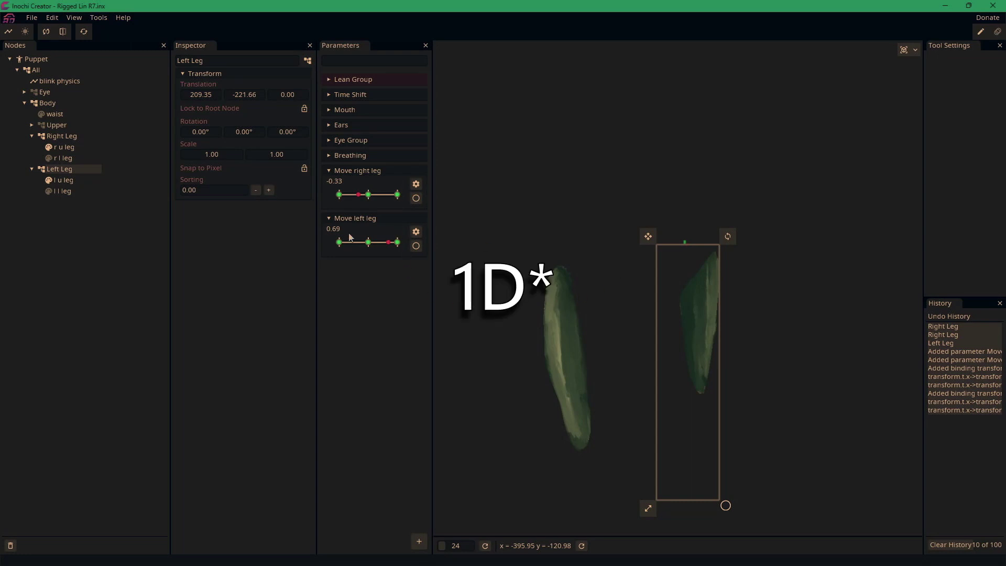
Add a Simple Physics node under Left Leg, place it near the top of the upper leg, and save the puppet
{"action": "right_click", "coordinate": [64, 176]}
{"action": "mouse_move", "coordinate": [77, 180]}
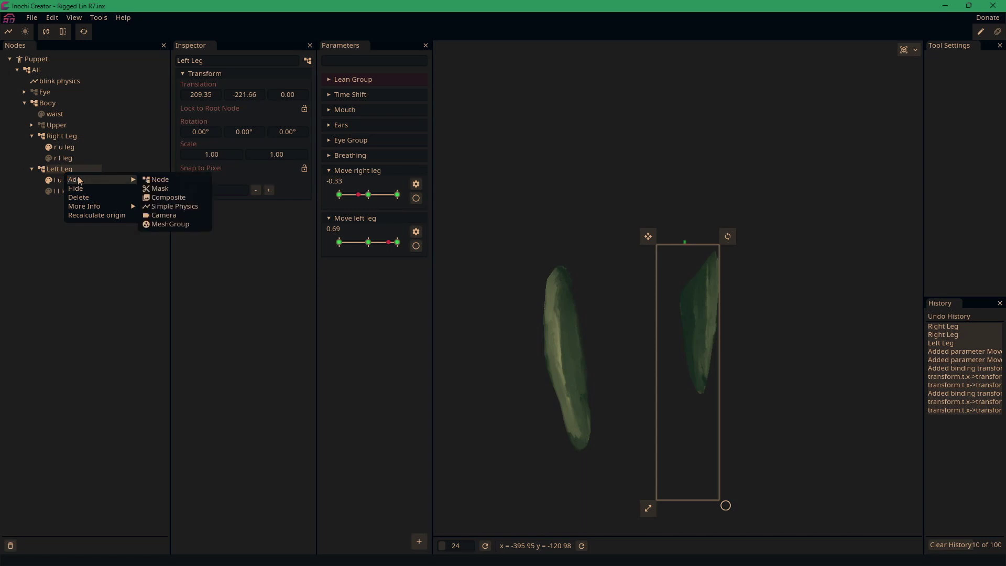
{"action": "left_click", "coordinate": [179, 208]}
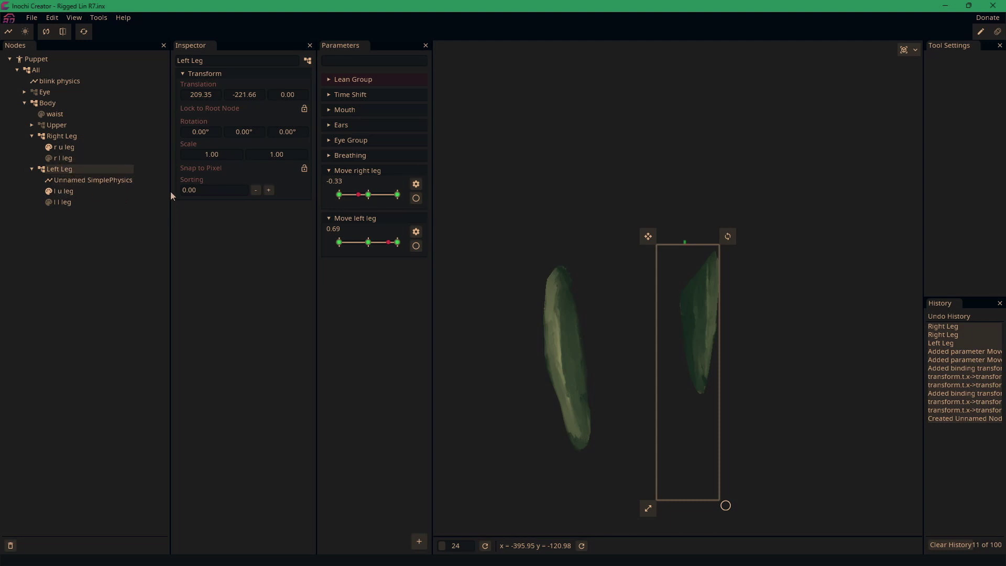
{"action": "left_click", "coordinate": [110, 180]}
{"action": "left_click_drag", "start_coordinate": [676, 236], "coordinate": [694, 274]}
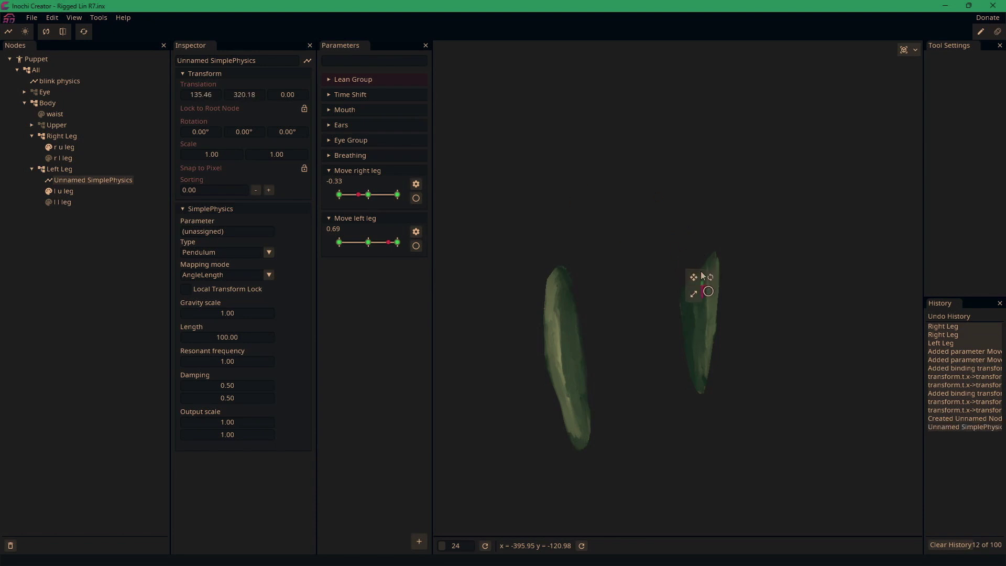
{"action": "key", "text": "ctrl+s"}
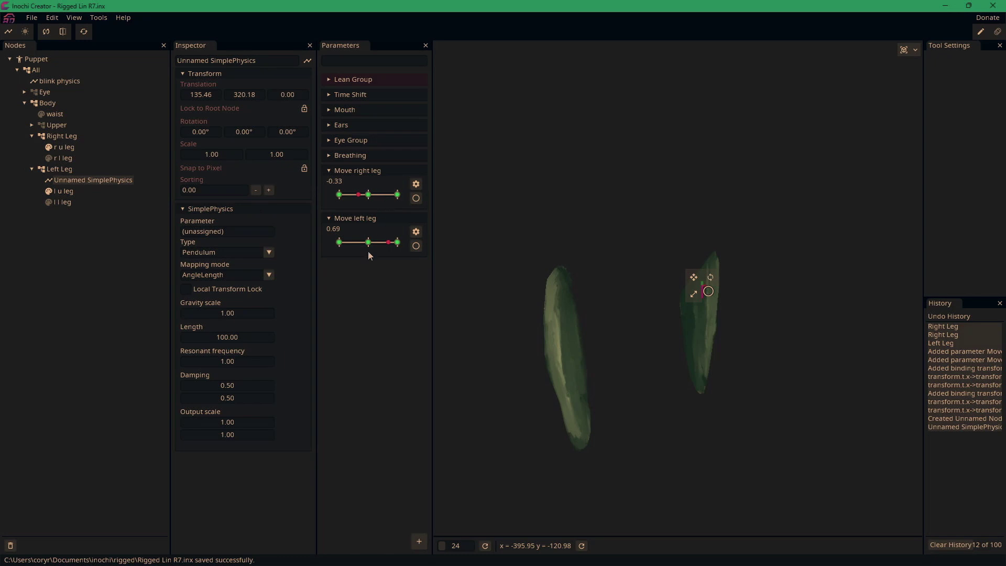
Return Move left leg to about its centre and set the physics node's pendulum length to 300
{"action": "mouse_move", "coordinate": [376, 242]}
{"action": "left_mouse_down"}
{"action": "mouse_move", "coordinate": [355, 243]}
{"action": "mouse_move", "coordinate": [393, 244]}
{"action": "mouse_move", "coordinate": [359, 251]}
{"action": "mouse_move", "coordinate": [396, 254]}
{"action": "mouse_move", "coordinate": [369, 250]}
{"action": "left_mouse_up"}
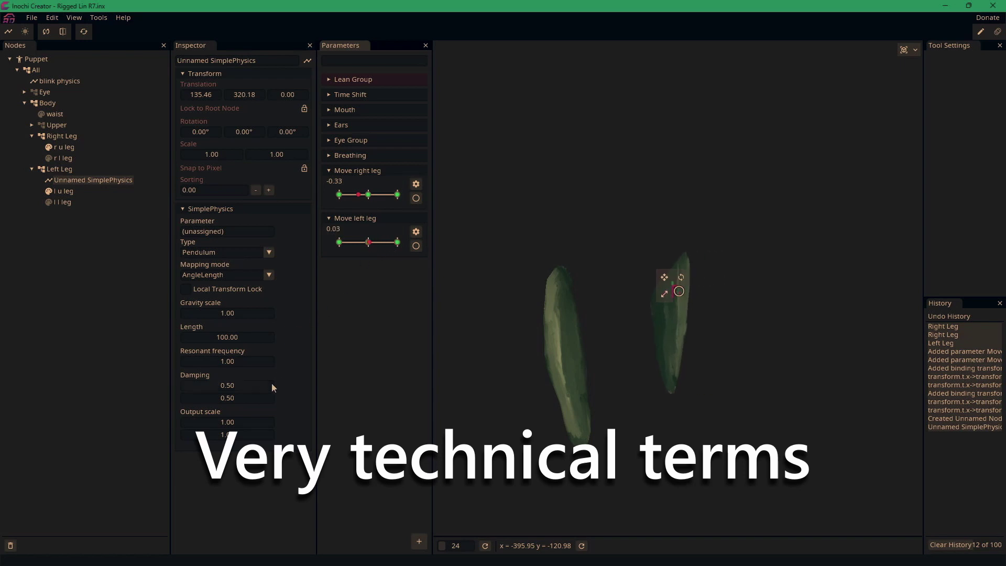
{"action": "left_click", "coordinate": [234, 341]}
{"action": "left_click_drag", "start_coordinate": [234, 341], "coordinate": [317, 339]}
{"action": "double_click", "coordinate": [272, 345]}
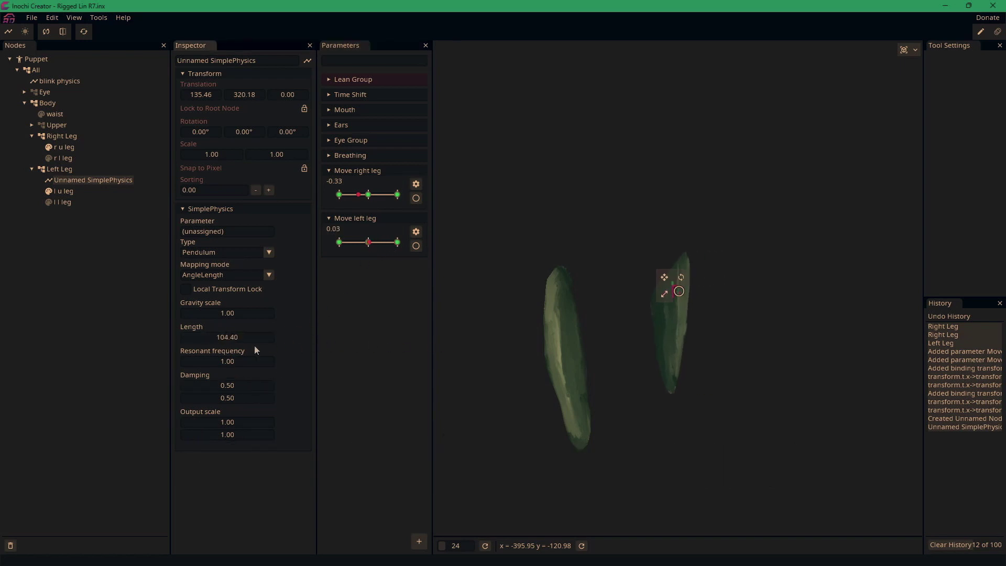
{"action": "type", "text": "300"}
{"action": "key", "text": "Return"}
Check how the pendulum swings by moving the Move left leg parameter back and forth
{"action": "mouse_move", "coordinate": [369, 246]}
{"action": "left_mouse_down"}
{"action": "mouse_move", "coordinate": [392, 250]}
{"action": "mouse_move", "coordinate": [383, 254]}
{"action": "left_mouse_up"}
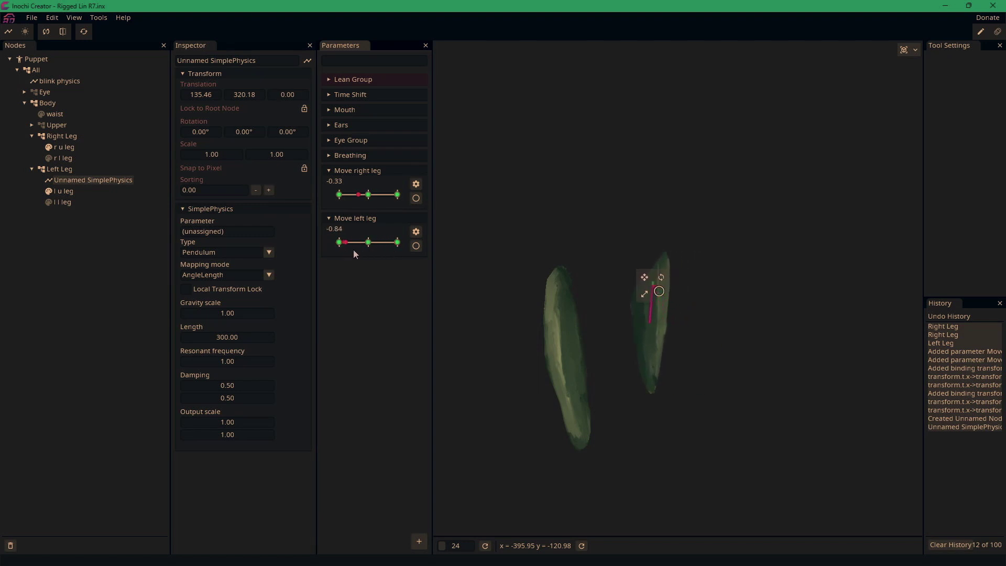
{"action": "left_click", "coordinate": [381, 248]}
{"action": "left_click", "coordinate": [378, 249]}
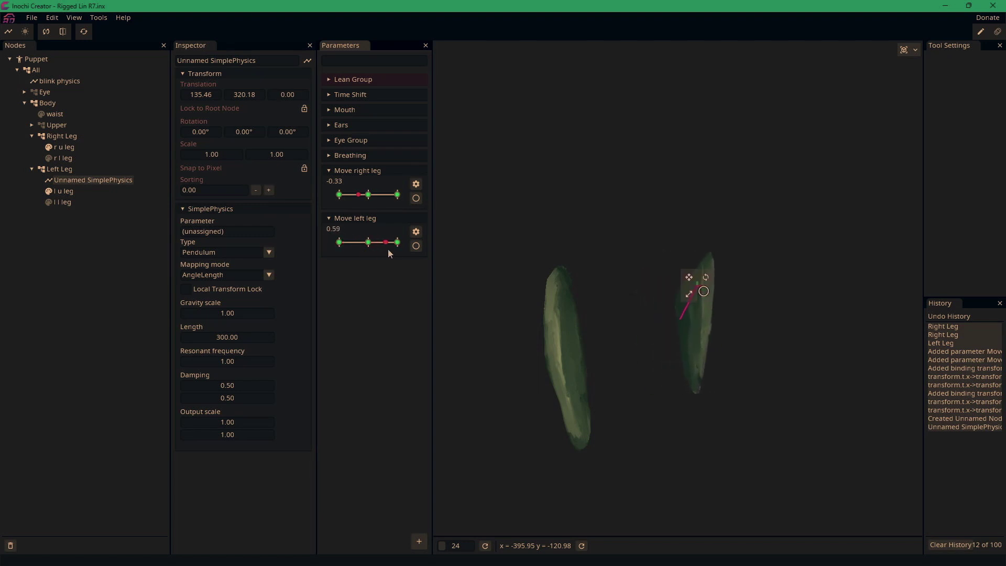
{"action": "left_click", "coordinate": [381, 248]}
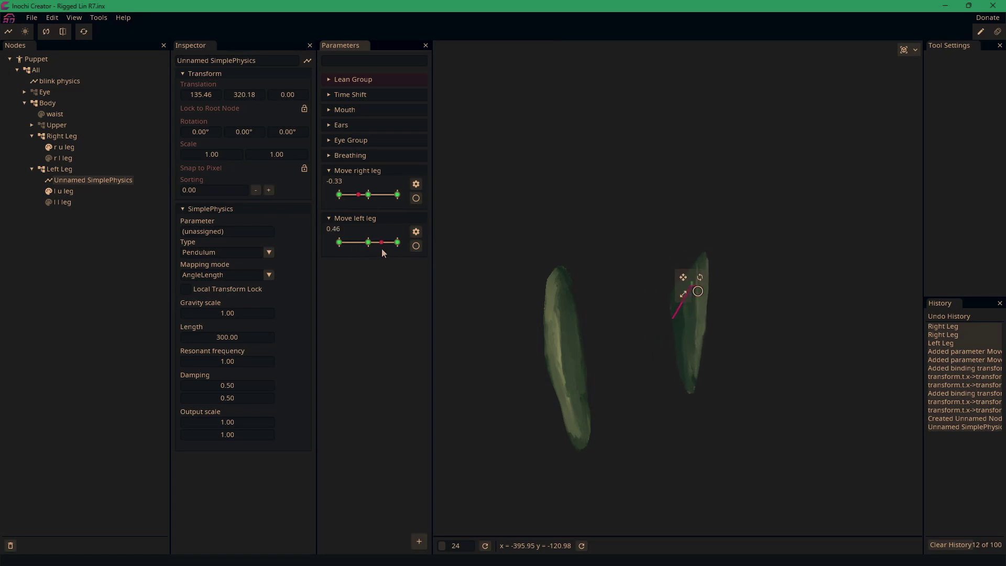
{"action": "left_click", "coordinate": [368, 247]}
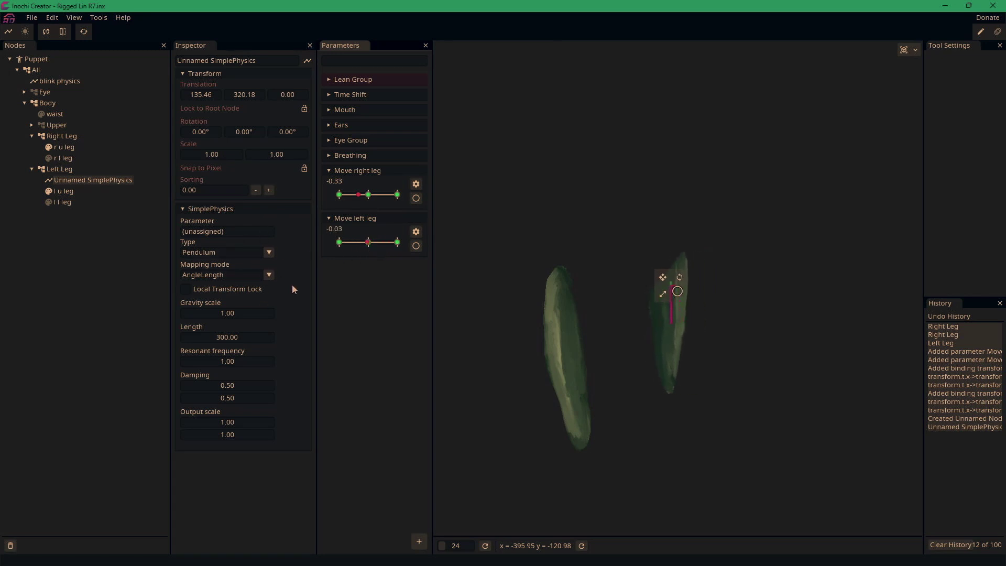
{"action": "left_click", "coordinate": [390, 246]}
{"action": "mouse_move", "coordinate": [391, 249]}
{"action": "left_mouse_down"}
{"action": "mouse_move", "coordinate": [338, 248]}
{"action": "mouse_move", "coordinate": [378, 248]}
{"action": "left_mouse_up"}
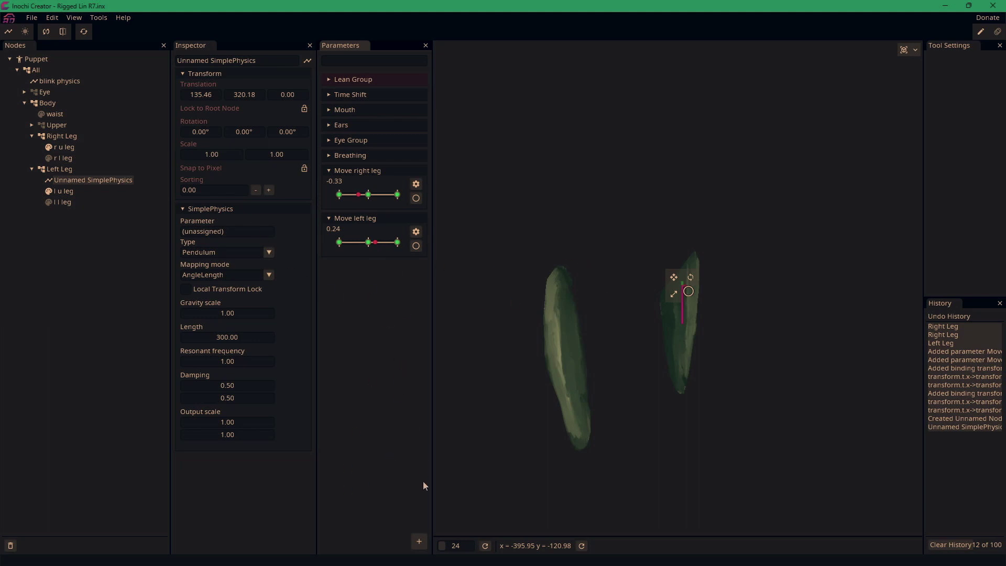
Add a 1D parameter ranging from -1 to 1 and assign it to the Left Leg's physics node
{"action": "left_click", "coordinate": [419, 542]}
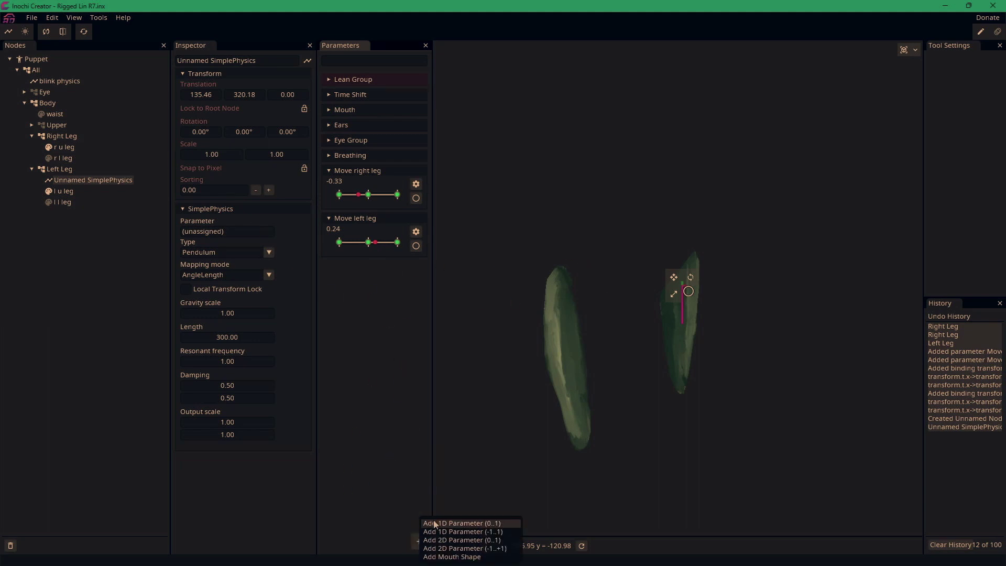
{"action": "left_click", "coordinate": [479, 532]}
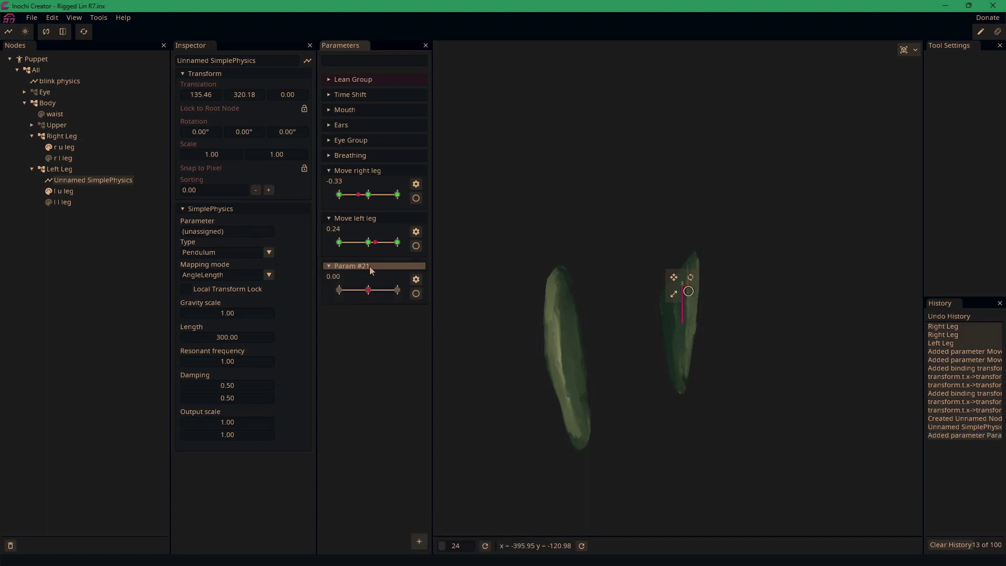
{"action": "left_click_drag", "start_coordinate": [369, 267], "coordinate": [214, 234]}
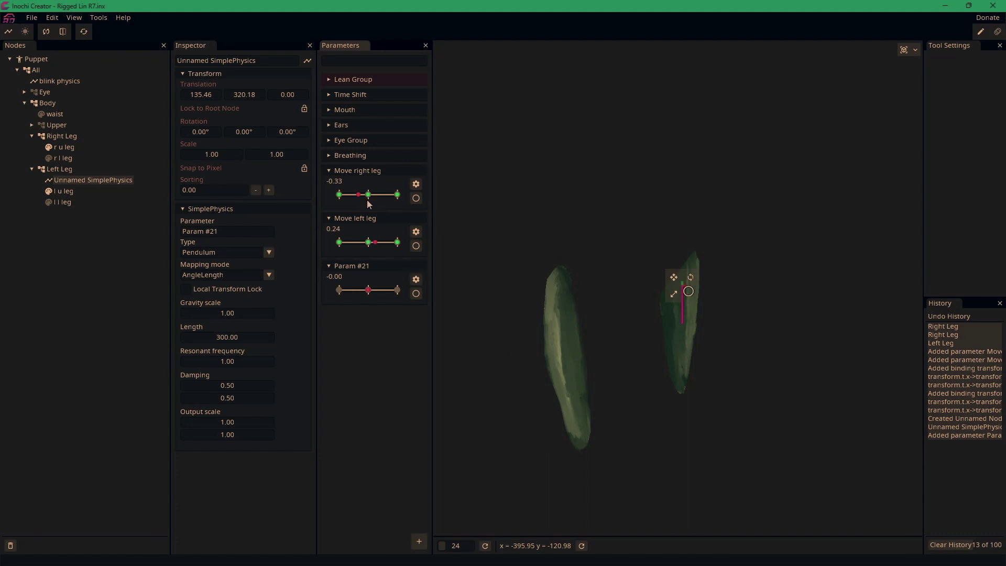
Set the physics node's mapping mode to XY and test its response by moving Move left leg both ways
{"action": "mouse_move", "coordinate": [377, 244]}
{"action": "left_mouse_down"}
{"action": "mouse_move", "coordinate": [341, 244]}
{"action": "mouse_move", "coordinate": [404, 246]}
{"action": "mouse_move", "coordinate": [346, 245]}
{"action": "mouse_move", "coordinate": [398, 246]}
{"action": "mouse_move", "coordinate": [368, 252]}
{"action": "left_mouse_up"}
{"action": "left_click", "coordinate": [269, 274]}
{"action": "left_click", "coordinate": [226, 297]}
{"action": "mouse_move", "coordinate": [359, 249]}
{"action": "left_mouse_down"}
{"action": "mouse_move", "coordinate": [336, 248]}
{"action": "mouse_move", "coordinate": [399, 253]}
{"action": "mouse_move", "coordinate": [344, 247]}
{"action": "mouse_move", "coordinate": [375, 251]}
{"action": "left_mouse_up"}
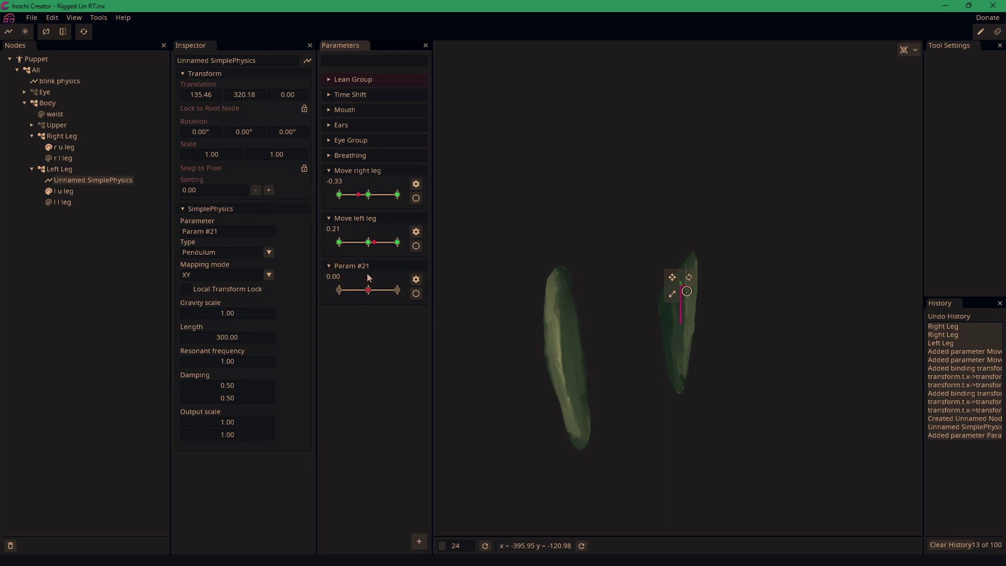
{"action": "mouse_move", "coordinate": [375, 242]}
{"action": "left_mouse_down"}
{"action": "mouse_move", "coordinate": [389, 246]}
{"action": "mouse_move", "coordinate": [360, 250]}
{"action": "left_mouse_up"}
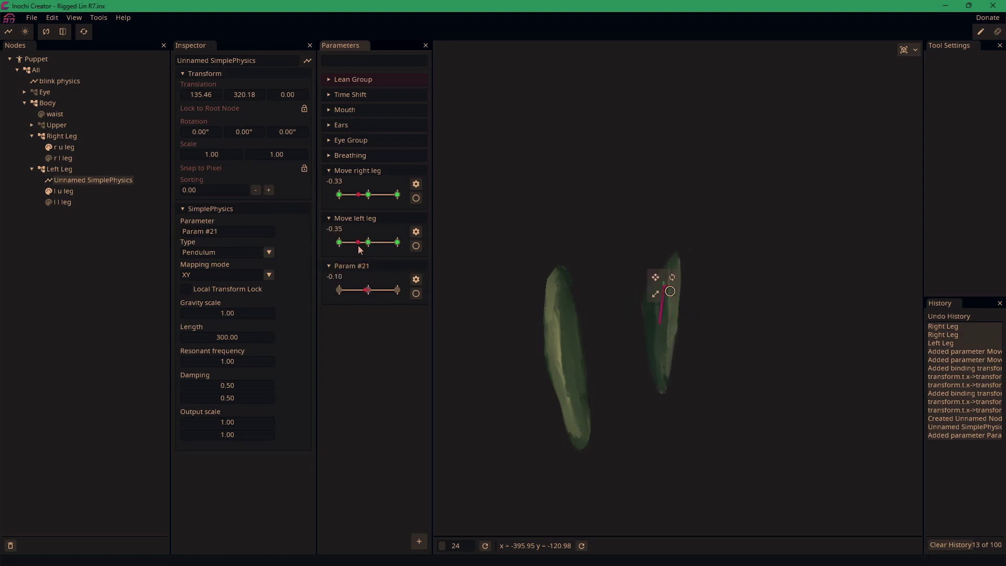
Start editing Param #21 at 0 and lay a six-point deform path down the middle of the l u leg mesh
{"action": "left_click", "coordinate": [416, 293]}
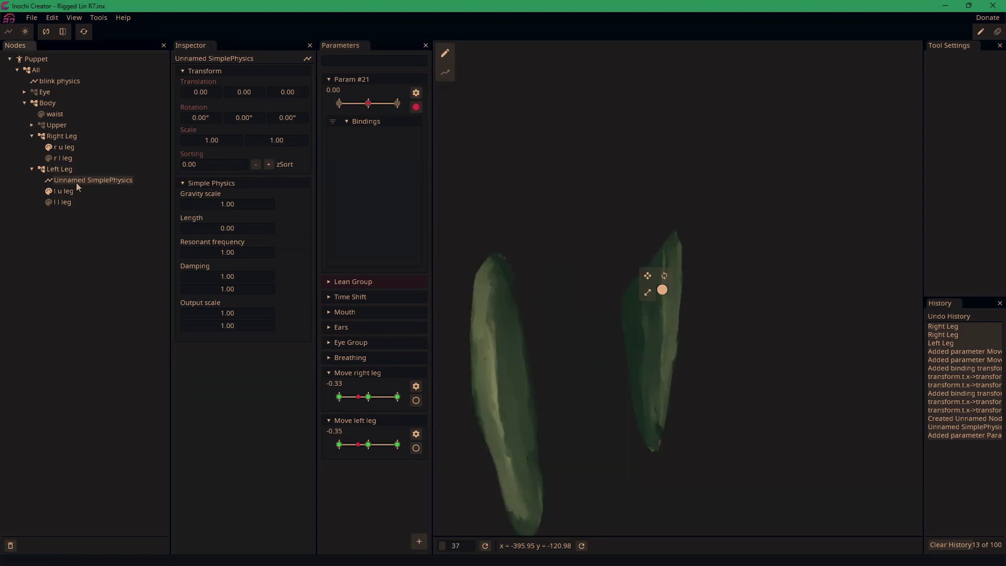
{"action": "left_click", "coordinate": [62, 190]}
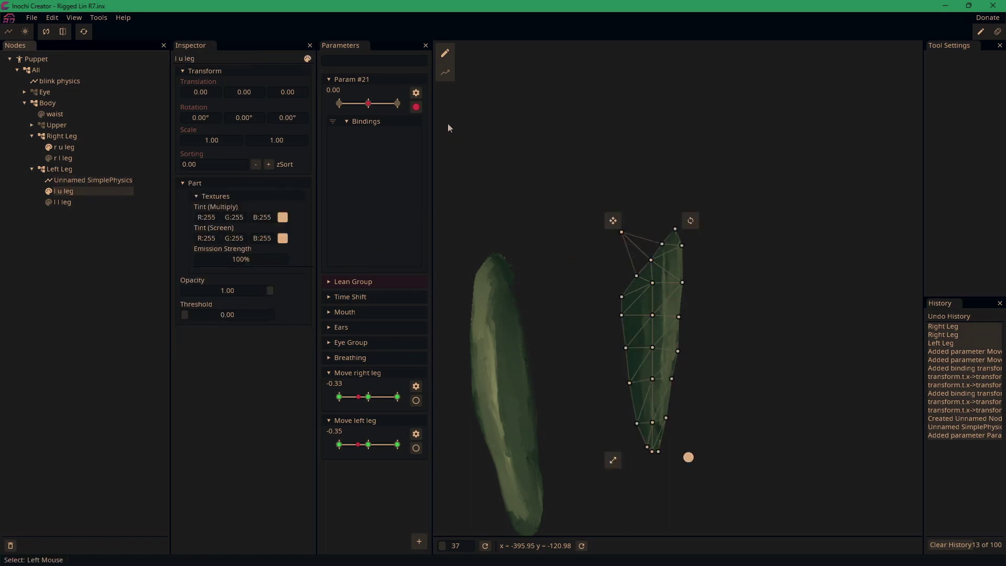
{"action": "left_click", "coordinate": [441, 76]}
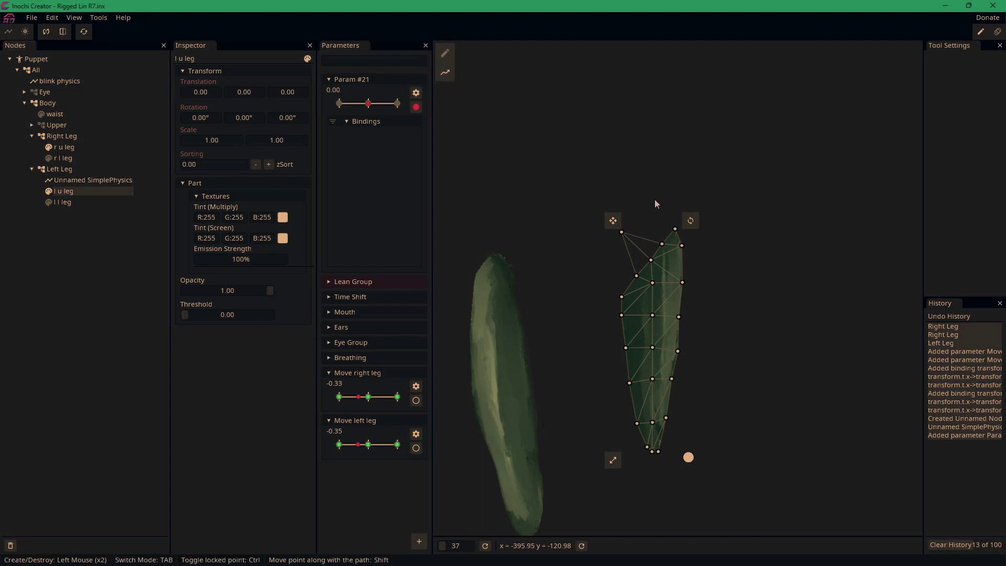
{"action": "double_click", "coordinate": [652, 260]}
{"action": "double_click", "coordinate": [657, 323]}
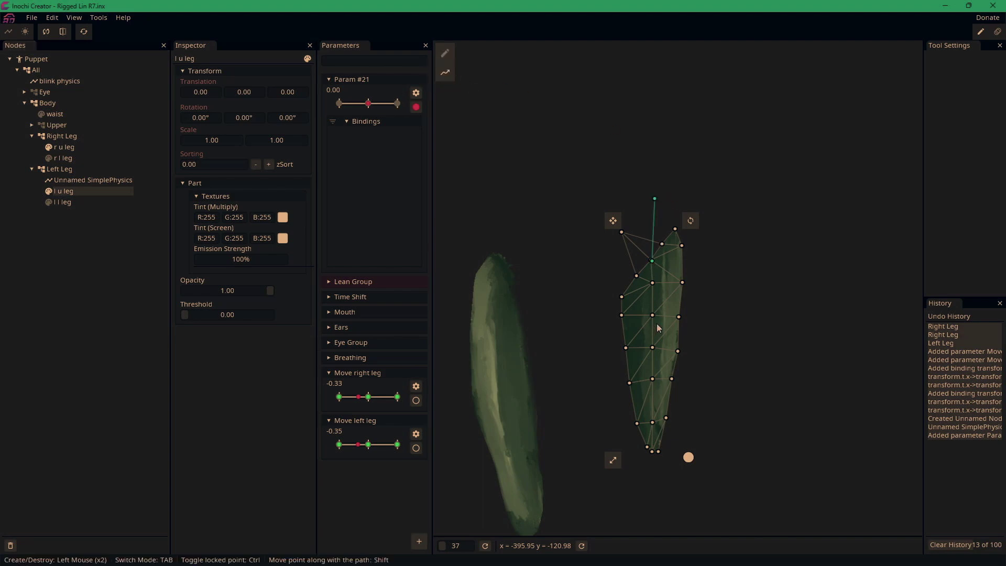
{"action": "double_click", "coordinate": [650, 394]}
{"action": "double_click", "coordinate": [656, 454]}
{"action": "double_click", "coordinate": [653, 473]}
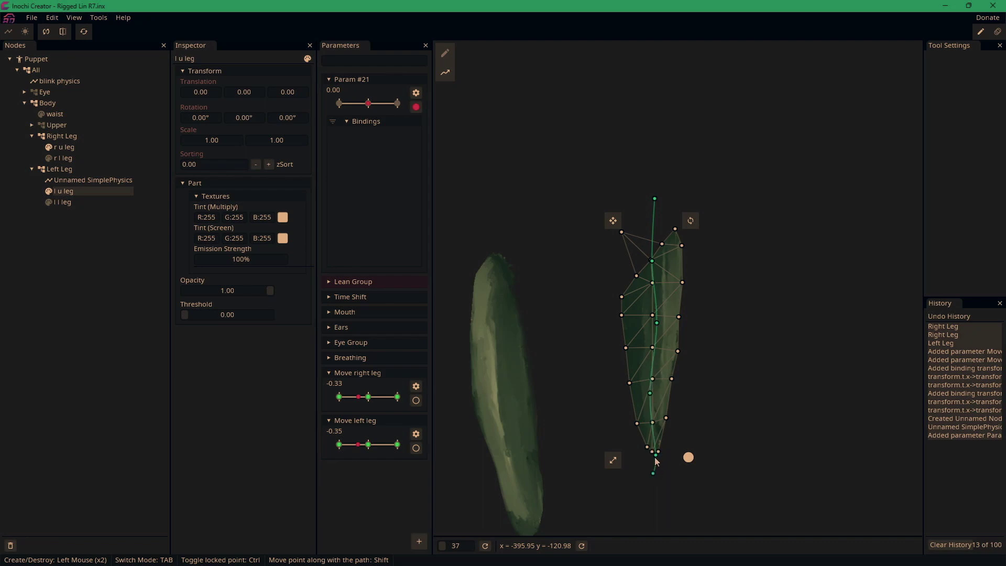
Straighten the deform path by aligning its inner points with the centre line of l u leg
{"action": "left_click_drag", "start_coordinate": [655, 455], "coordinate": [653, 452]}
{"action": "left_click_drag", "start_coordinate": [651, 393], "coordinate": [652, 392]}
{"action": "left_click_drag", "start_coordinate": [657, 324], "coordinate": [649, 324]}
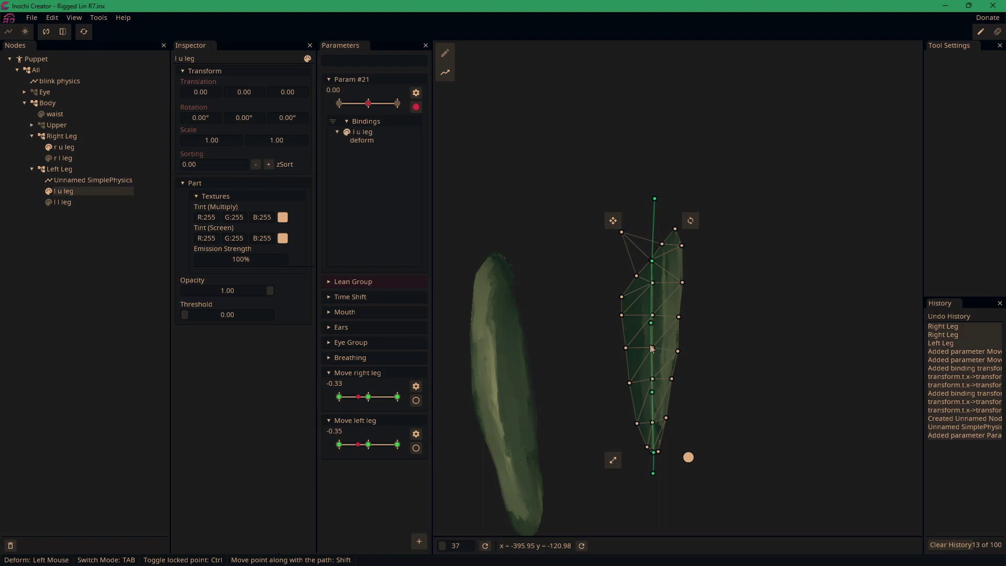
At Param #21 value -1, bend the lower part of l u leg to the left along the deform path and finish editing
{"action": "left_click_drag", "start_coordinate": [369, 106], "coordinate": [339, 107]}
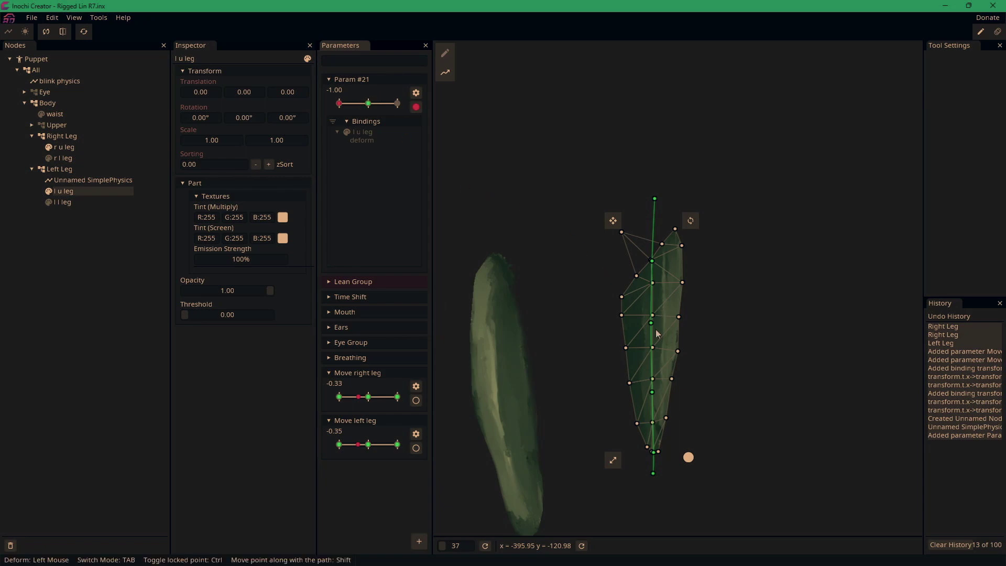
{"action": "left_click_drag", "start_coordinate": [652, 324], "coordinate": [591, 441]}
{"action": "mouse_move", "coordinate": [627, 398]}
{"action": "left_mouse_down"}
{"action": "mouse_move", "coordinate": [617, 397]}
{"action": "mouse_move", "coordinate": [625, 392]}
{"action": "left_mouse_up"}
{"action": "left_click_drag", "start_coordinate": [637, 334], "coordinate": [648, 343]}
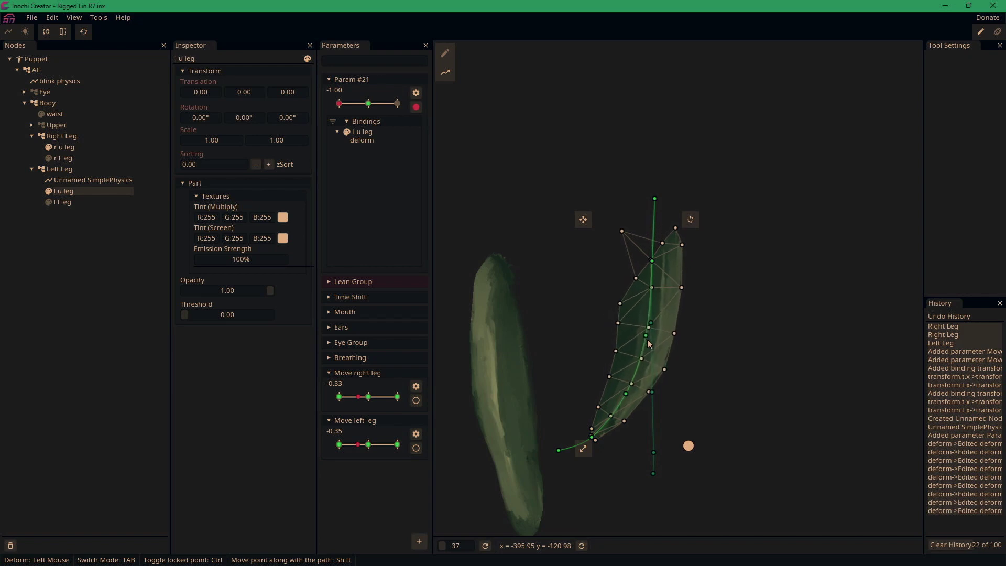
{"action": "left_click", "coordinate": [417, 109]}
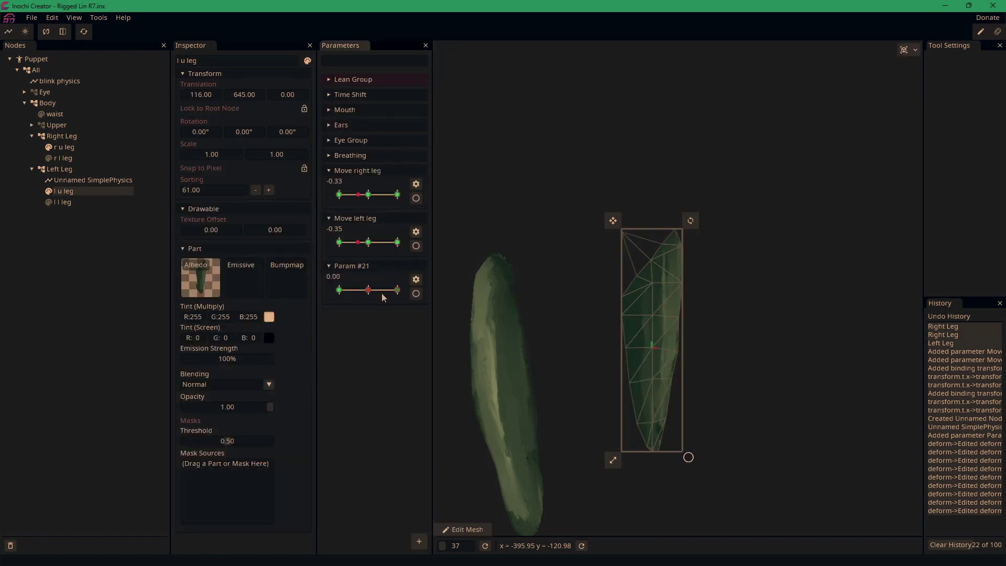
Reopen Param #21 for editing at 0 and draw a new six-point deform path down the centre of l u leg
{"action": "left_click", "coordinate": [416, 293]}
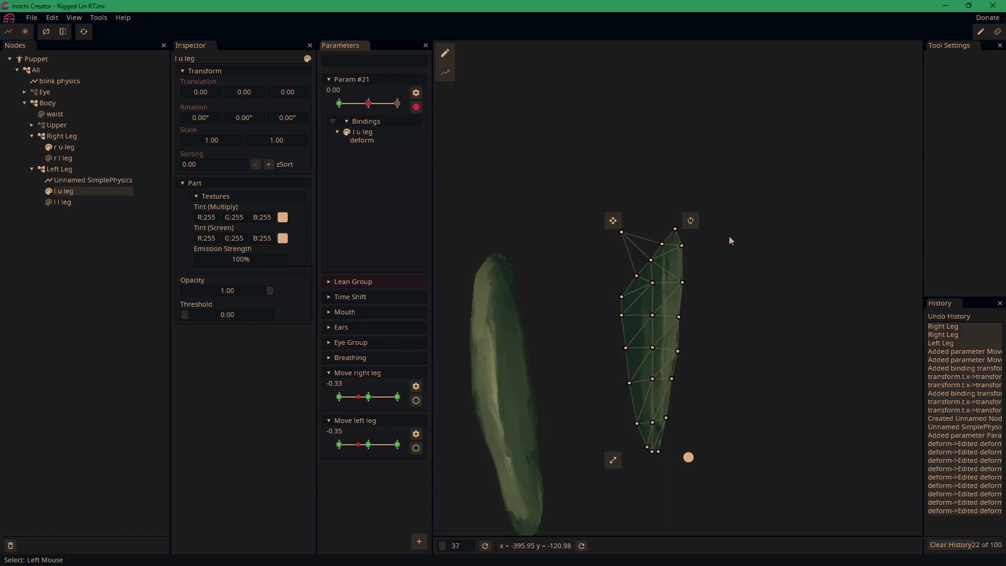
{"action": "left_click", "coordinate": [445, 71]}
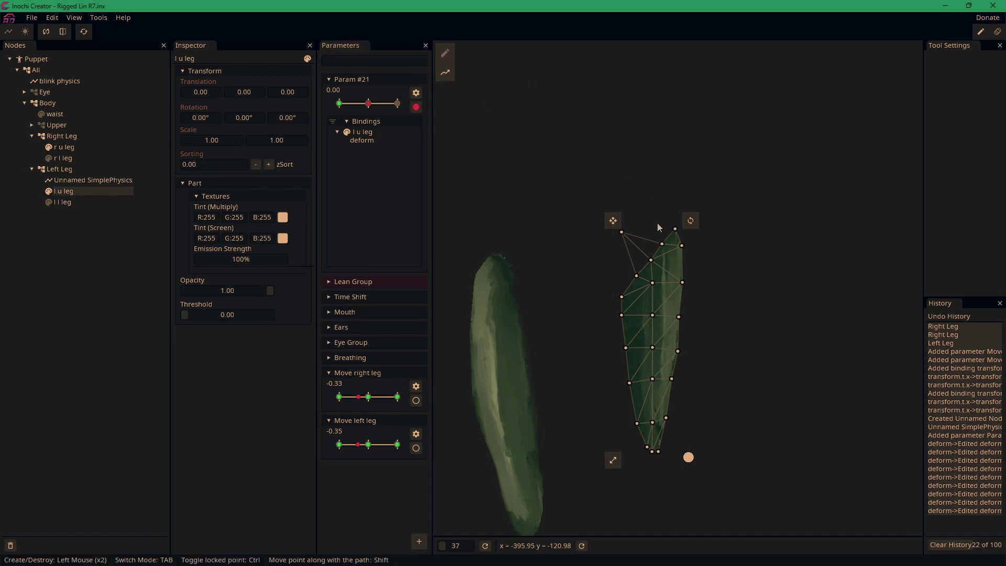
{"action": "left_click", "coordinate": [652, 283]}
{"action": "left_click", "coordinate": [650, 341]}
{"action": "left_click", "coordinate": [651, 389]}
{"action": "left_click", "coordinate": [657, 479]}
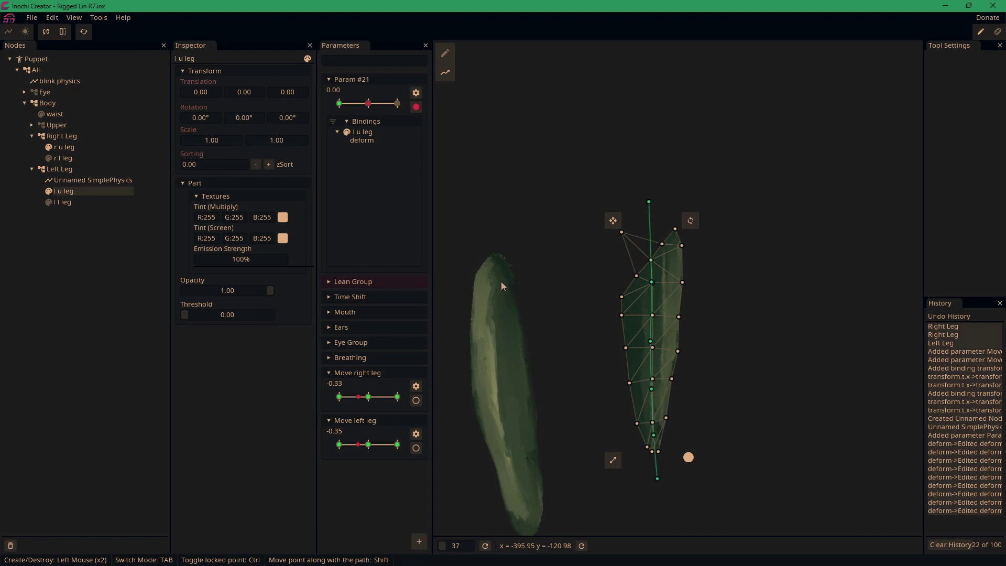
At Param #21 value 1, bend the lower part of l u leg to the right along the path, finish editing, and deselect the part
{"action": "left_click", "coordinate": [396, 104]}
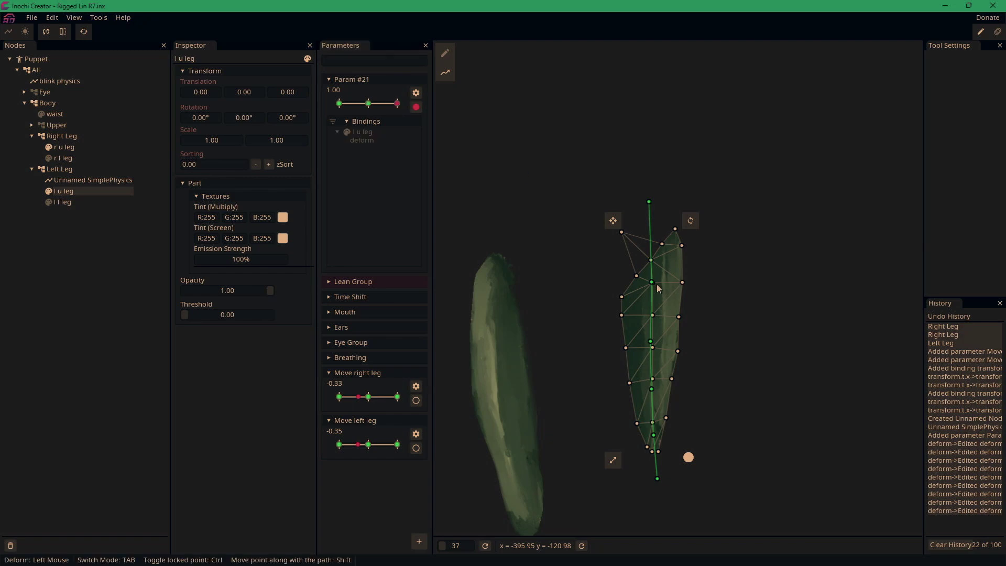
{"action": "mouse_move", "coordinate": [668, 289]}
{"action": "left_mouse_down"}
{"action": "mouse_move", "coordinate": [678, 282]}
{"action": "mouse_move", "coordinate": [684, 291]}
{"action": "left_mouse_up"}
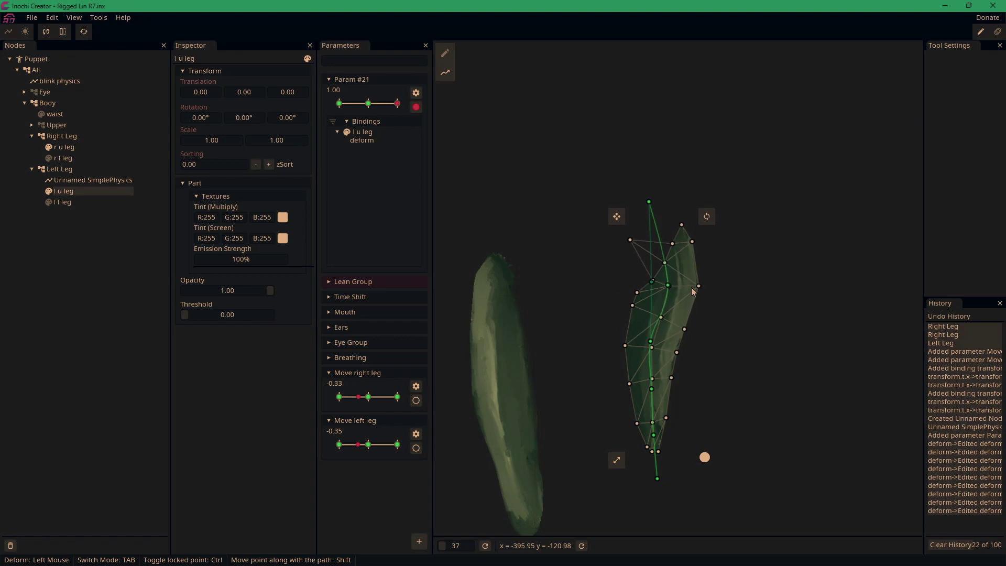
{"action": "left_click_drag", "start_coordinate": [678, 348], "coordinate": [709, 344]}
{"action": "left_click_drag", "start_coordinate": [677, 392], "coordinate": [704, 387]}
{"action": "left_click_drag", "start_coordinate": [656, 435], "coordinate": [711, 441]}
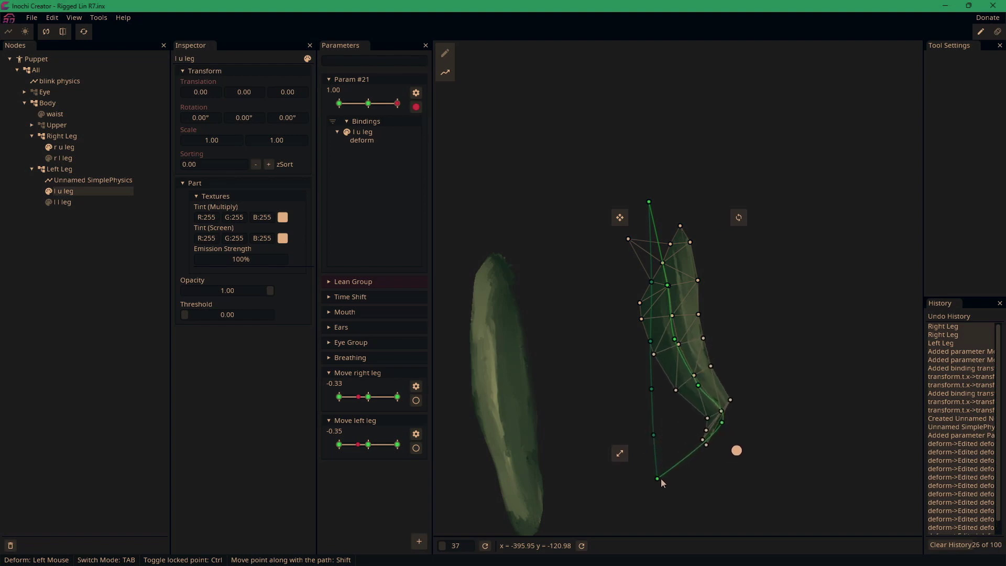
{"action": "left_click_drag", "start_coordinate": [663, 481], "coordinate": [832, 460]}
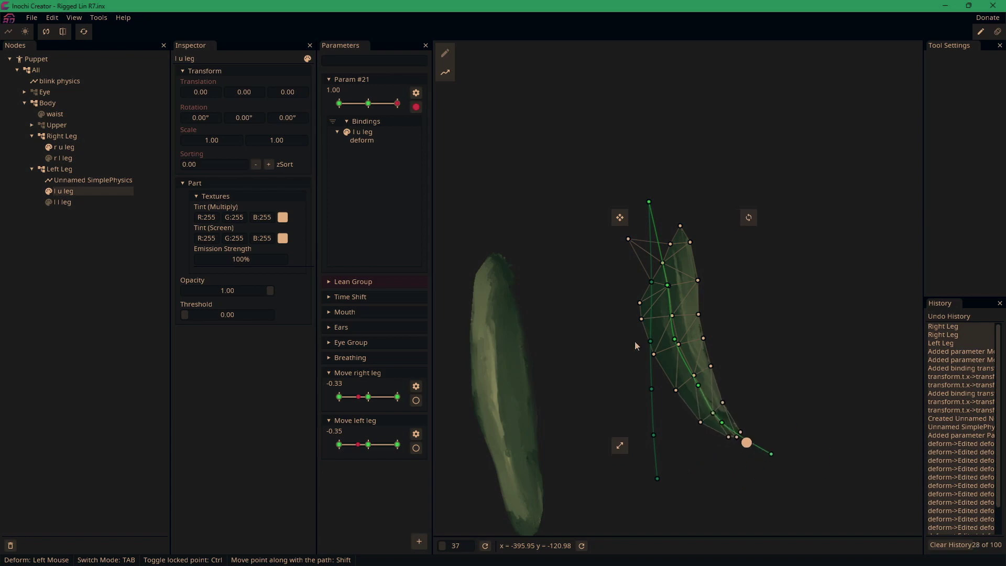
{"action": "left_click", "coordinate": [416, 107]}
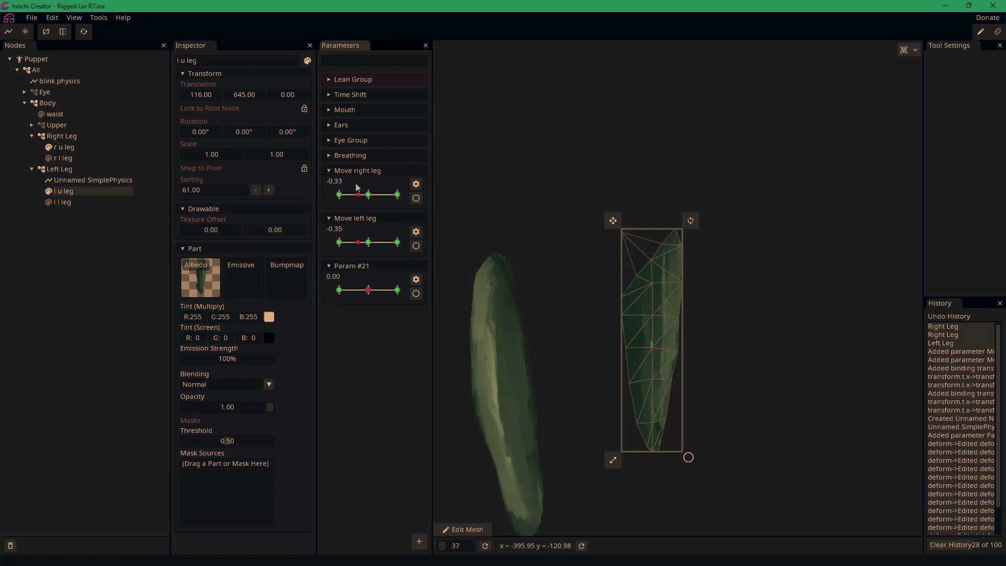
{"action": "left_click", "coordinate": [124, 265]}
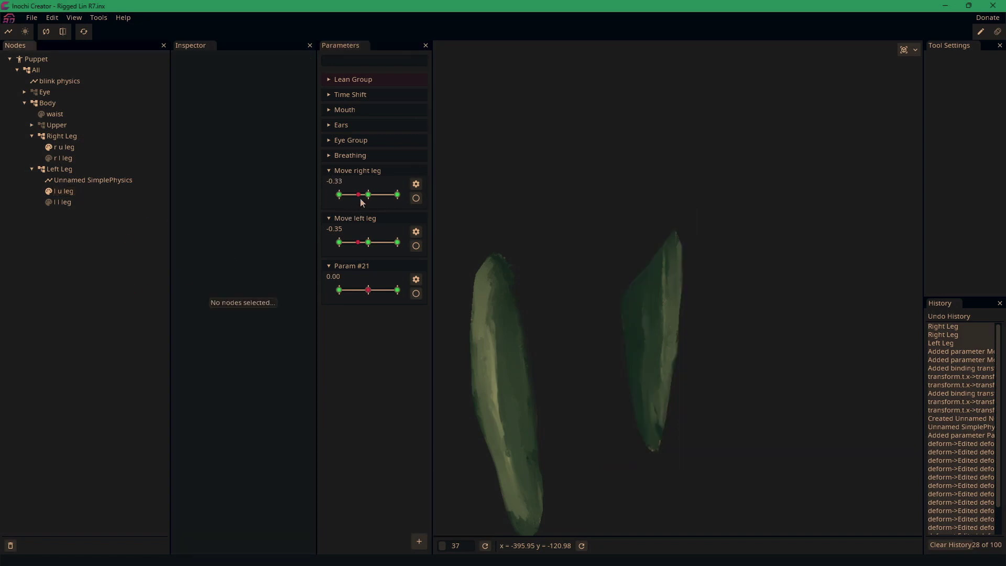
Preview the leg movement by varying the Move right leg, Move left leg and two-axis Move Right Leg parameters
{"action": "left_click_drag", "start_coordinate": [359, 200], "coordinate": [362, 199]}
{"action": "mouse_move", "coordinate": [388, 246]}
{"action": "left_mouse_down"}
{"action": "mouse_move", "coordinate": [340, 256]}
{"action": "mouse_move", "coordinate": [403, 250]}
{"action": "mouse_move", "coordinate": [338, 254]}
{"action": "mouse_move", "coordinate": [326, 268]}
{"action": "mouse_move", "coordinate": [403, 254]}
{"action": "mouse_move", "coordinate": [332, 255]}
{"action": "mouse_move", "coordinate": [399, 254]}
{"action": "left_mouse_up"}
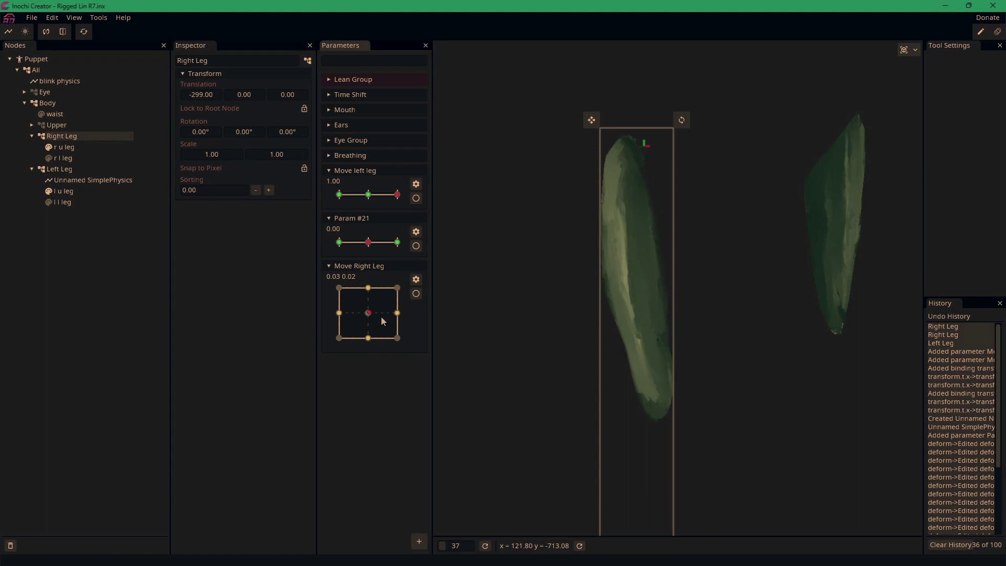
{"action": "mouse_move", "coordinate": [372, 314]}
{"action": "left_mouse_down"}
{"action": "mouse_move", "coordinate": [360, 303]}
{"action": "mouse_move", "coordinate": [385, 321]}
{"action": "mouse_move", "coordinate": [360, 325]}
{"action": "mouse_move", "coordinate": [386, 315]}
{"action": "mouse_move", "coordinate": [369, 317]}
{"action": "left_mouse_up"}
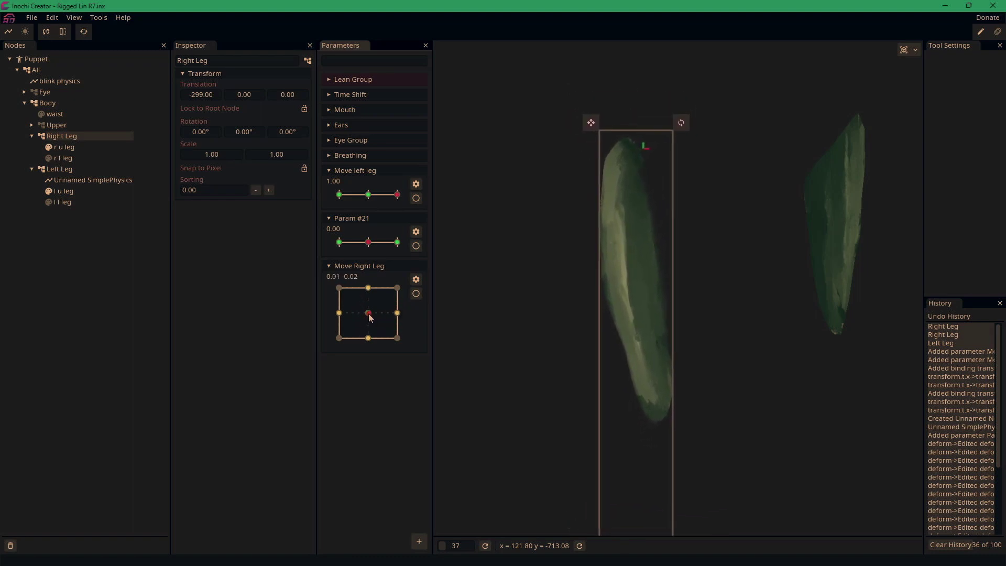
Add a Simple Physics node under r u leg and select it
{"action": "right_click", "coordinate": [69, 140]}
{"action": "right_click", "coordinate": [62, 151]}
{"action": "right_click", "coordinate": [63, 151]}
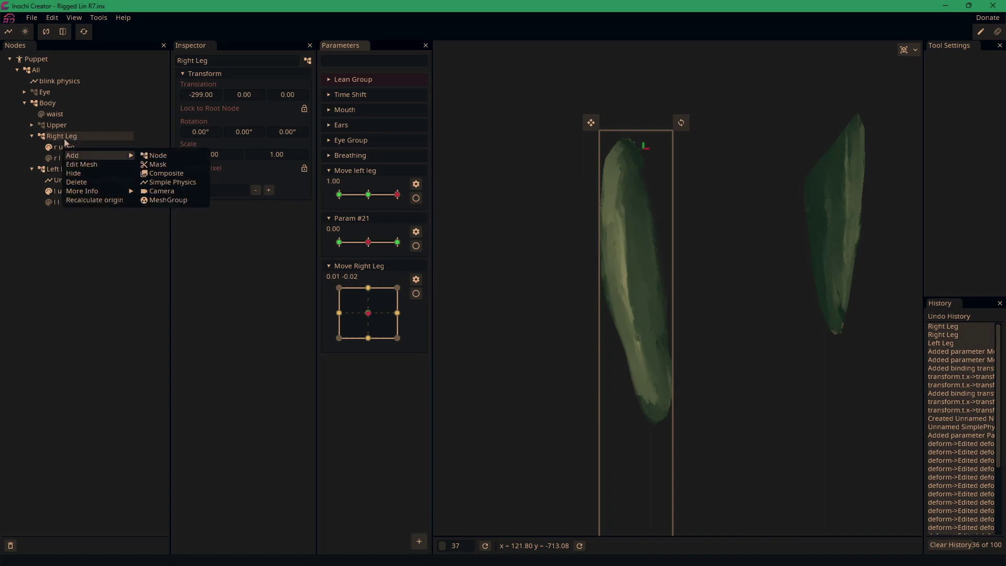
{"action": "left_click", "coordinate": [59, 153]}
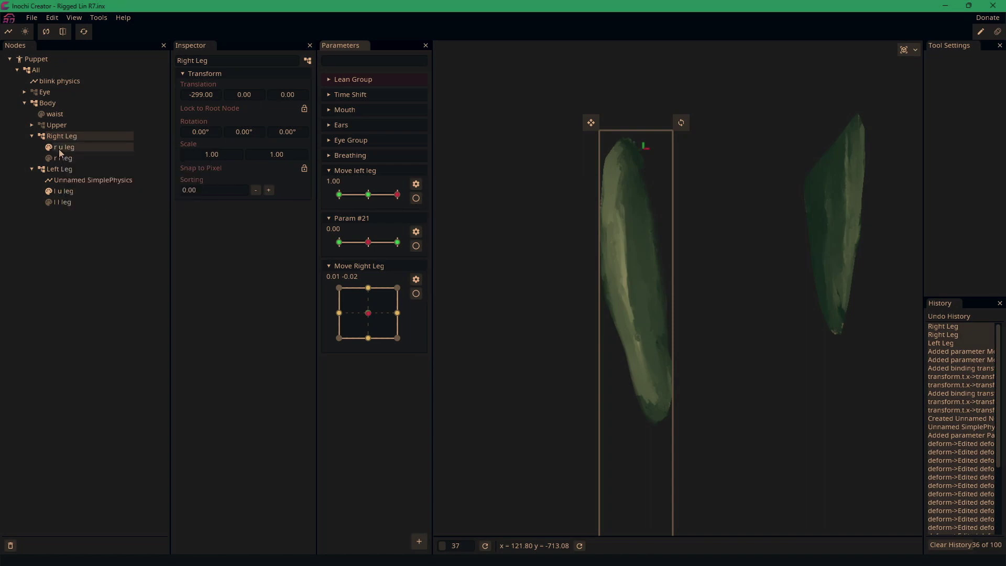
{"action": "right_click", "coordinate": [60, 151]}
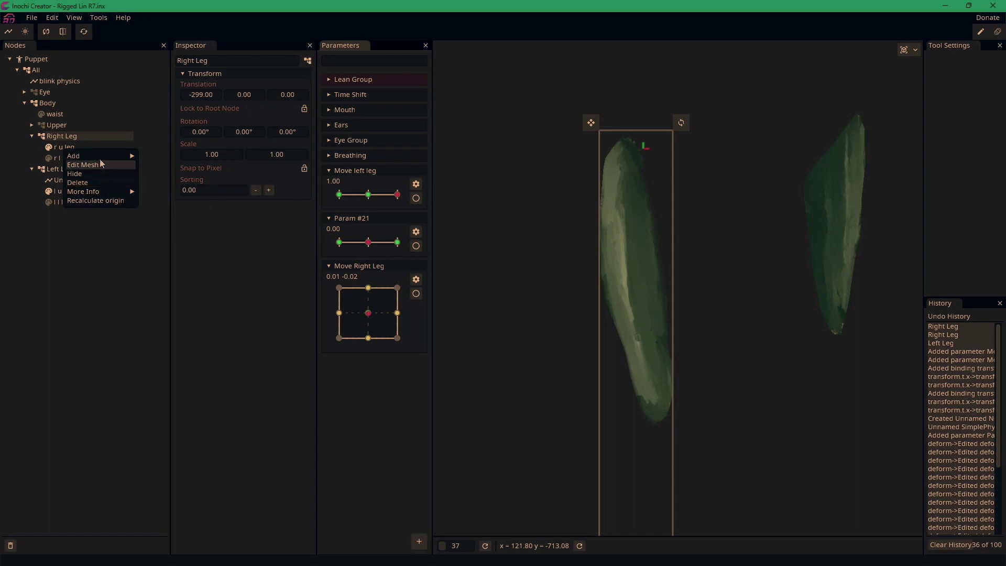
{"action": "mouse_move", "coordinate": [99, 156]}
{"action": "left_click", "coordinate": [175, 185]}
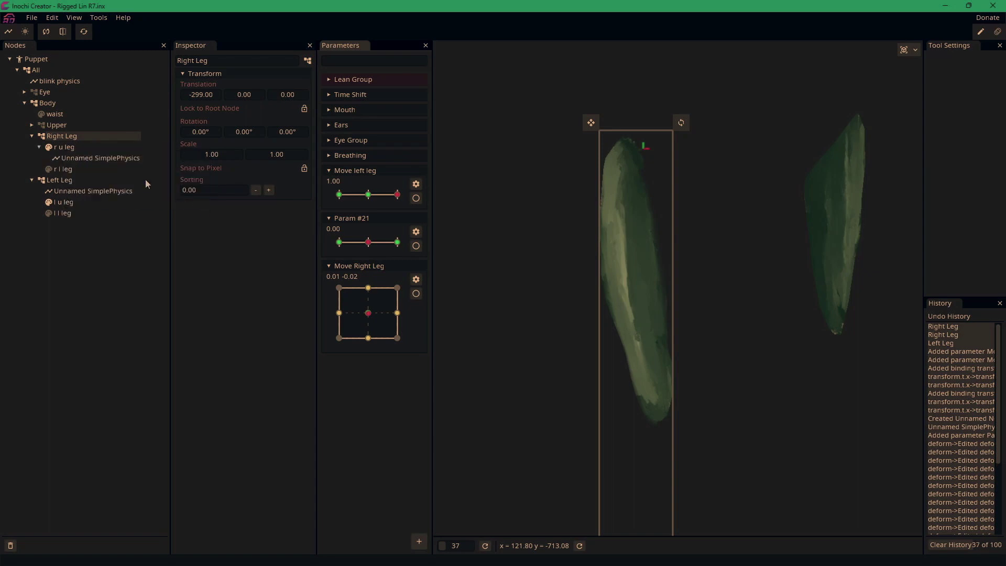
{"action": "left_click", "coordinate": [100, 157]}
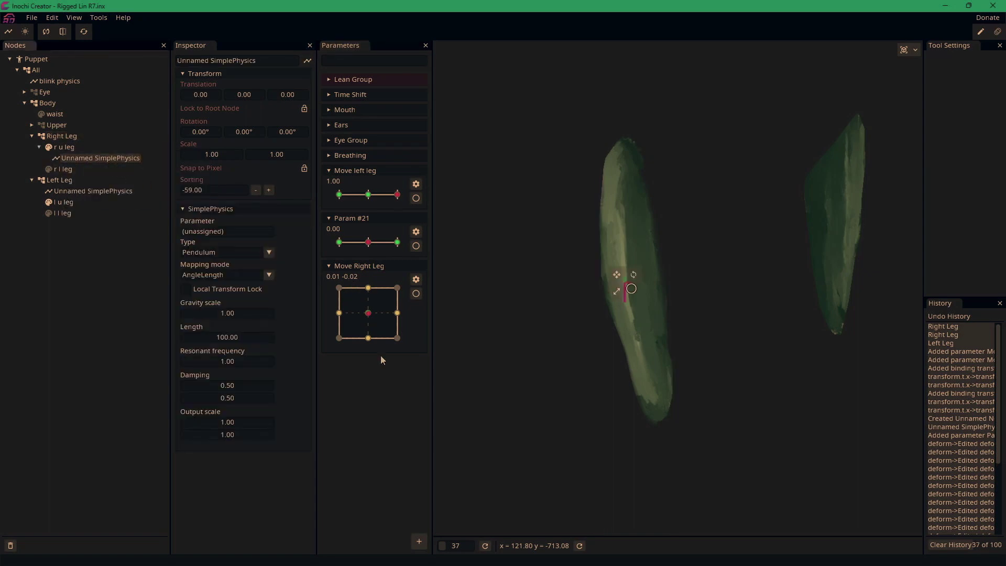
Create a 2D parameter (-1..+1) and assign it to the r u leg physics node
{"action": "left_click", "coordinate": [418, 541]}
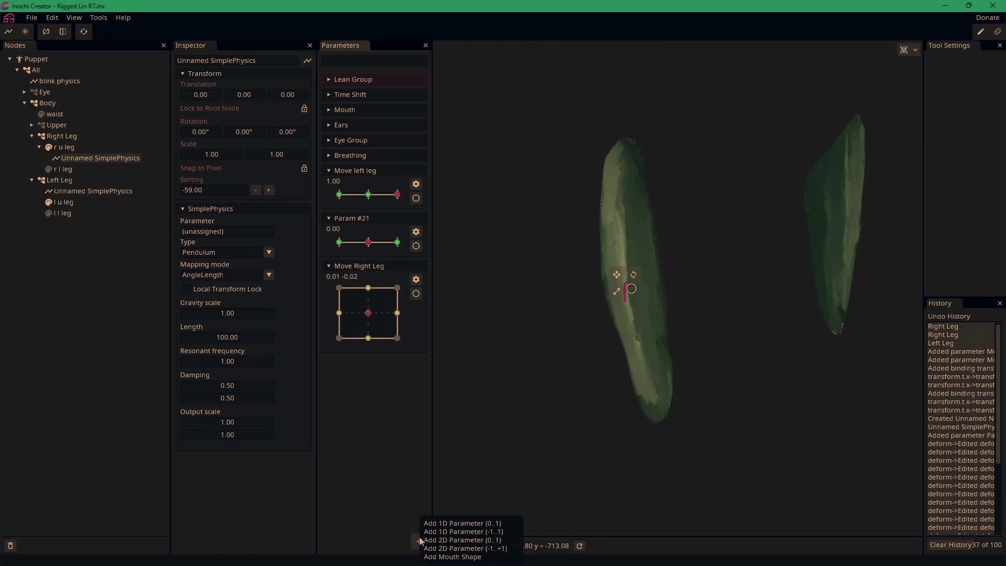
{"action": "left_click", "coordinate": [457, 549]}
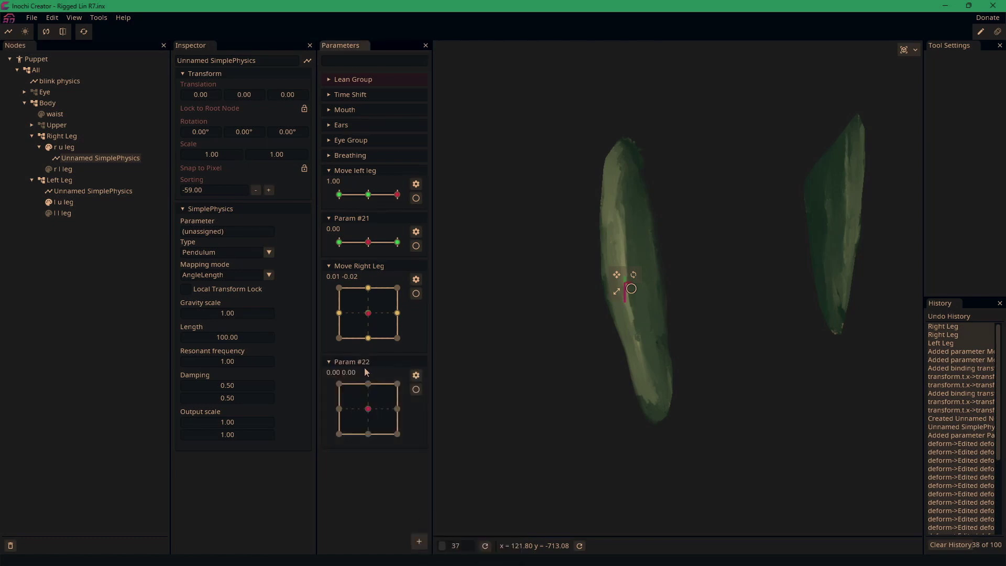
{"action": "left_click_drag", "start_coordinate": [356, 363], "coordinate": [220, 231]}
Set the r u leg physics type to SpringPendulum and test it by varying Move Right Leg
{"action": "mouse_move", "coordinate": [374, 319]}
{"action": "left_mouse_down"}
{"action": "mouse_move", "coordinate": [346, 312]}
{"action": "mouse_move", "coordinate": [380, 315]}
{"action": "mouse_move", "coordinate": [363, 331]}
{"action": "mouse_move", "coordinate": [354, 310]}
{"action": "mouse_move", "coordinate": [369, 325]}
{"action": "mouse_move", "coordinate": [392, 311]}
{"action": "mouse_move", "coordinate": [392, 323]}
{"action": "mouse_move", "coordinate": [363, 326]}
{"action": "mouse_move", "coordinate": [380, 321]}
{"action": "left_mouse_up"}
{"action": "left_click", "coordinate": [269, 253]}
{"action": "left_click", "coordinate": [225, 274]}
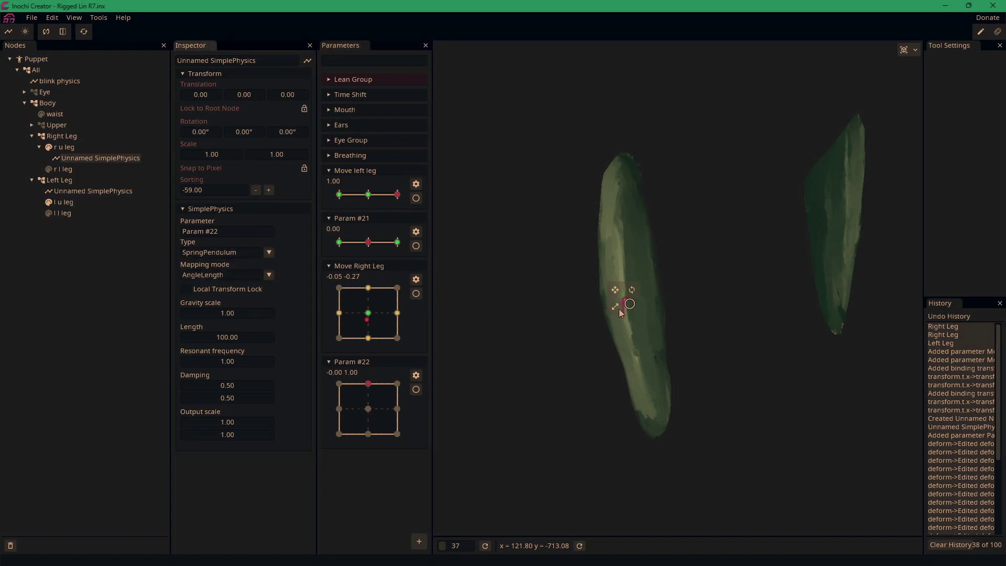
{"action": "scroll", "coordinate": [638, 322], "scroll_direction": "up", "scroll_amount": 4}
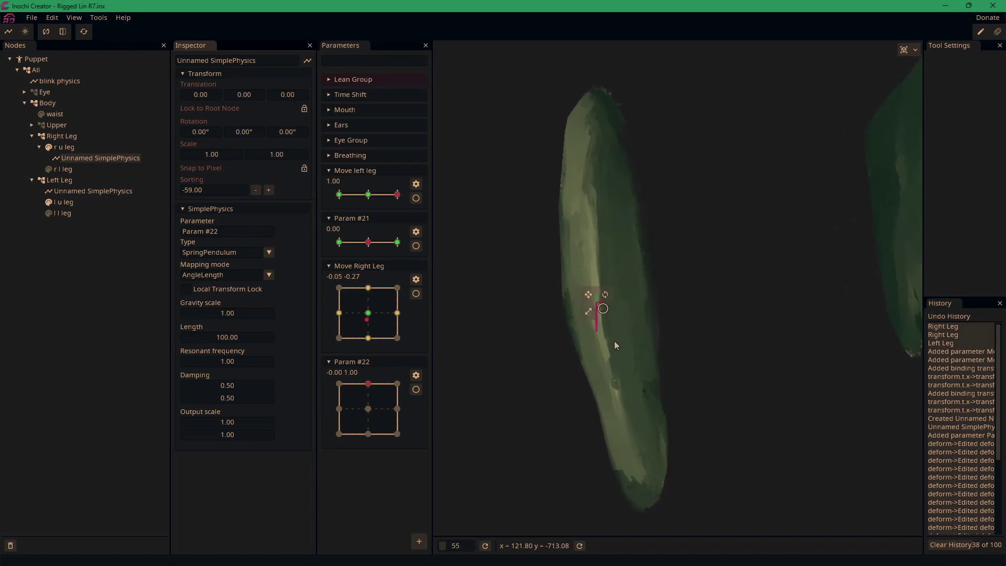
{"action": "scroll", "coordinate": [616, 344], "scroll_direction": "up", "scroll_amount": 3}
{"action": "left_click_drag", "start_coordinate": [742, 298], "coordinate": [739, 299]}
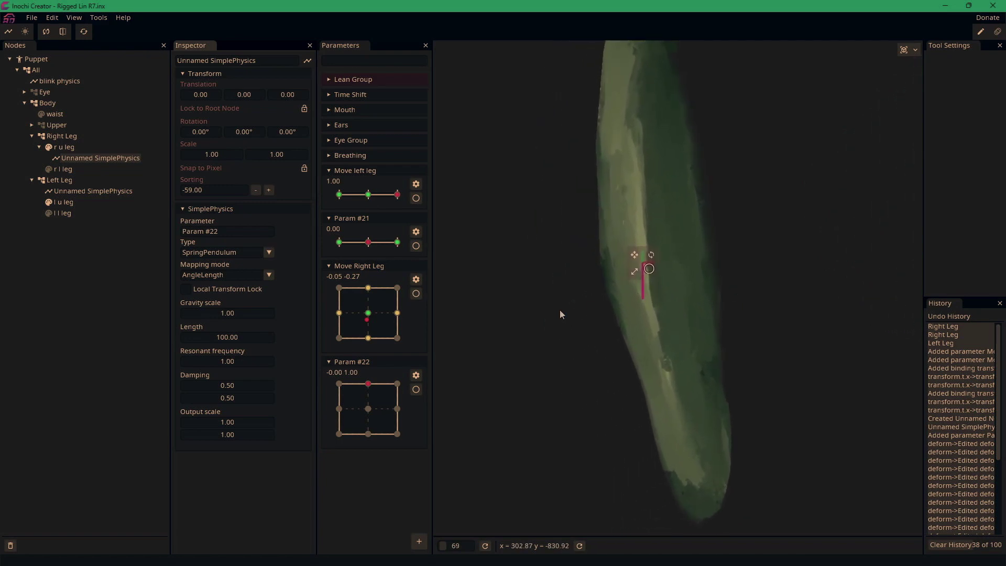
{"action": "mouse_move", "coordinate": [366, 319]}
{"action": "left_mouse_down"}
{"action": "mouse_move", "coordinate": [372, 331]}
{"action": "mouse_move", "coordinate": [361, 315]}
{"action": "mouse_move", "coordinate": [374, 328]}
{"action": "mouse_move", "coordinate": [376, 311]}
{"action": "mouse_move", "coordinate": [364, 321]}
{"action": "mouse_move", "coordinate": [358, 304]}
{"action": "left_mouse_up"}
Set the physics mapping mode to XY and test the response by varying Move Right Leg
{"action": "left_click", "coordinate": [269, 275]}
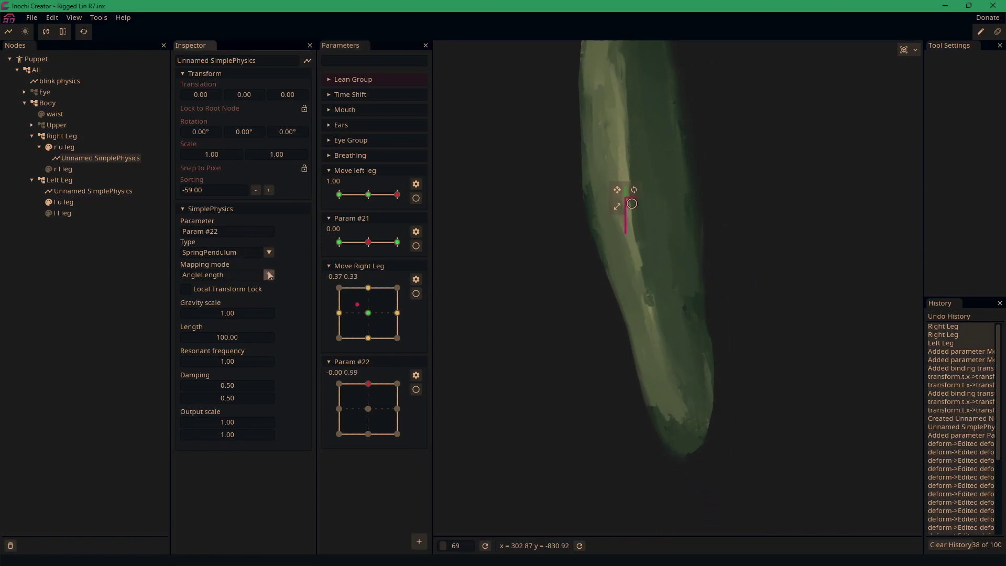
{"action": "left_click", "coordinate": [211, 296]}
{"action": "left_click_drag", "start_coordinate": [355, 308], "coordinate": [376, 319]}
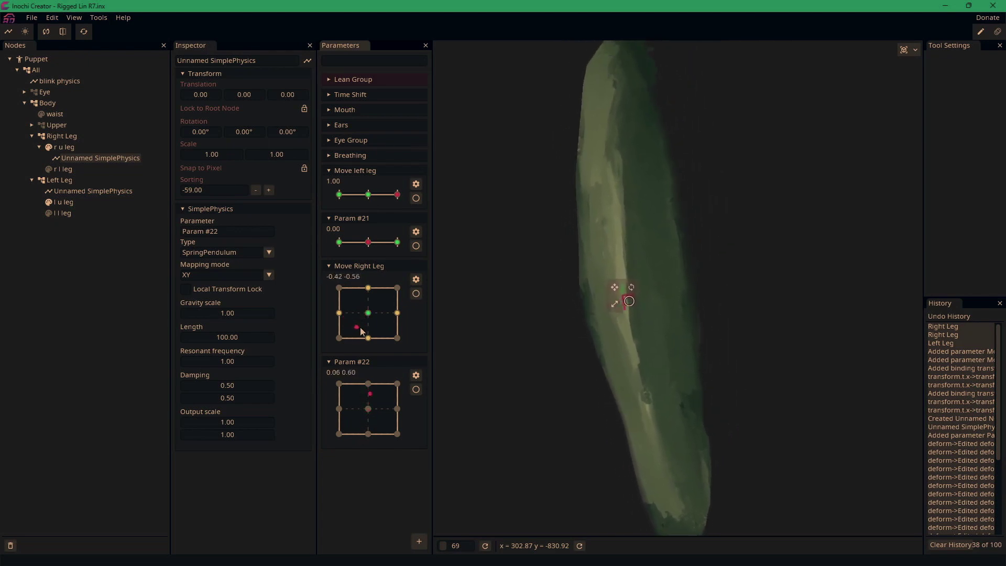
{"action": "mouse_move", "coordinate": [376, 319]}
{"action": "left_mouse_down"}
{"action": "mouse_move", "coordinate": [384, 314]}
{"action": "mouse_move", "coordinate": [363, 315]}
{"action": "mouse_move", "coordinate": [381, 309]}
{"action": "mouse_move", "coordinate": [353, 312]}
{"action": "mouse_move", "coordinate": [390, 308]}
{"action": "mouse_move", "coordinate": [362, 313]}
{"action": "mouse_move", "coordinate": [384, 318]}
{"action": "mouse_move", "coordinate": [376, 317]}
{"action": "left_mouse_up"}
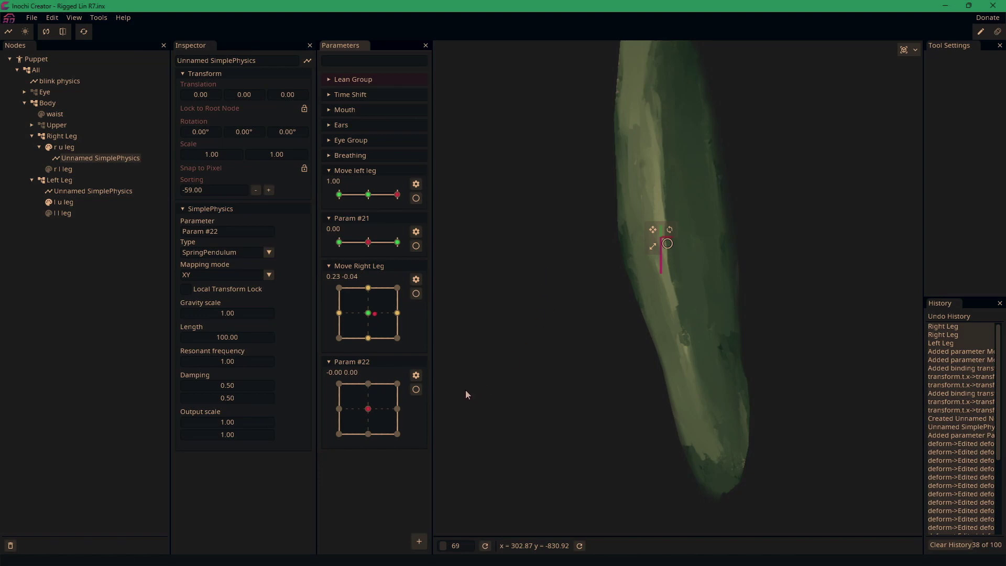
Open Param #22 for editing at its centre keypoint (0, 0) and select r u leg
{"action": "left_click", "coordinate": [416, 389]}
{"action": "left_click_drag", "start_coordinate": [570, 256], "coordinate": [521, 328]}
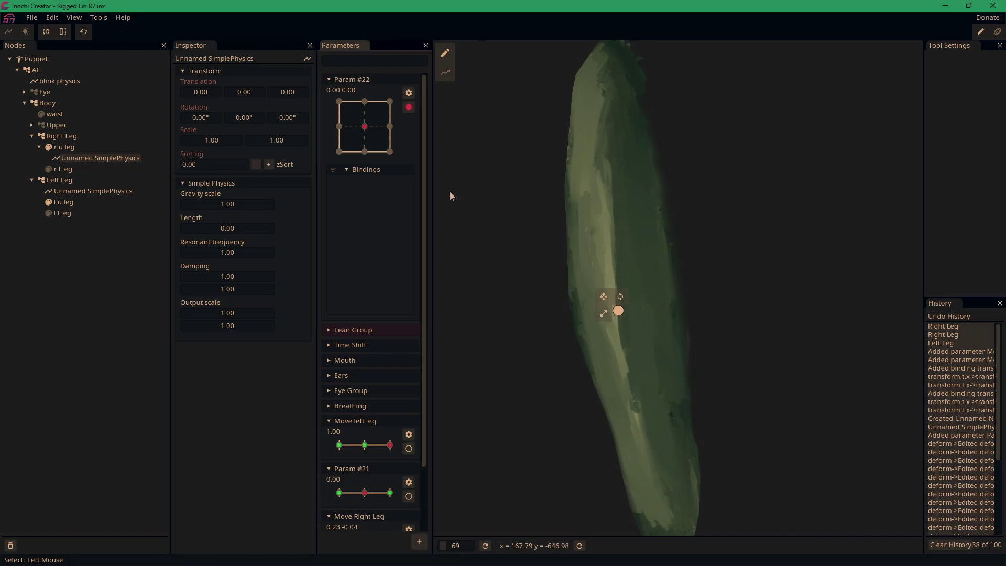
{"action": "left_click", "coordinate": [363, 101]}
{"action": "left_click", "coordinate": [364, 126]}
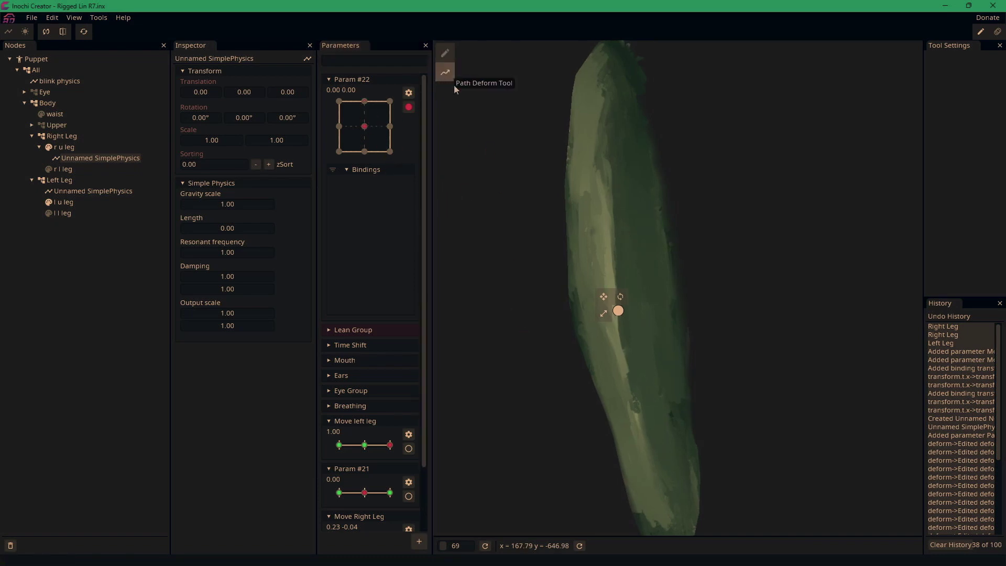
{"action": "scroll", "coordinate": [646, 211], "scroll_direction": "down", "scroll_amount": 3}
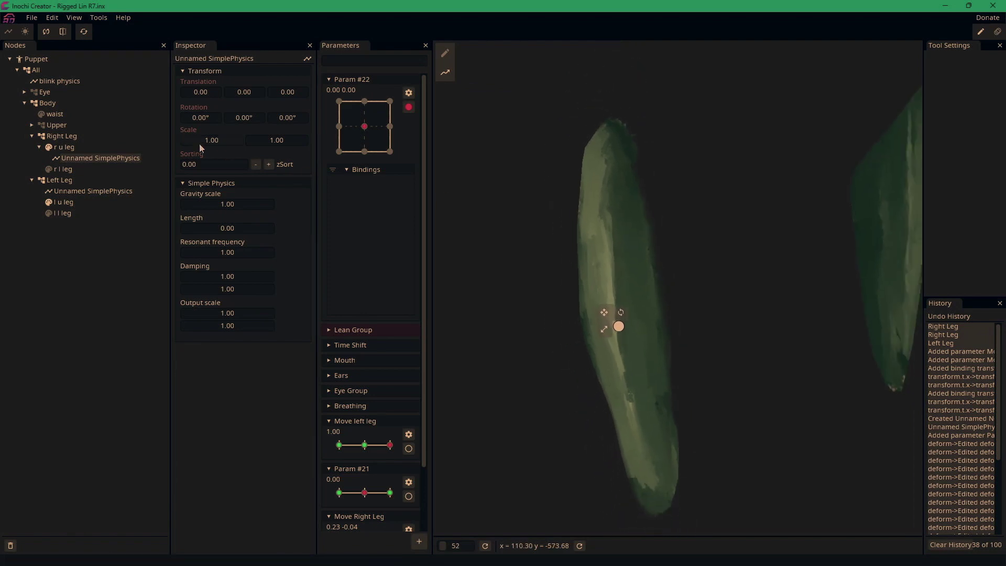
{"action": "left_click", "coordinate": [99, 148]}
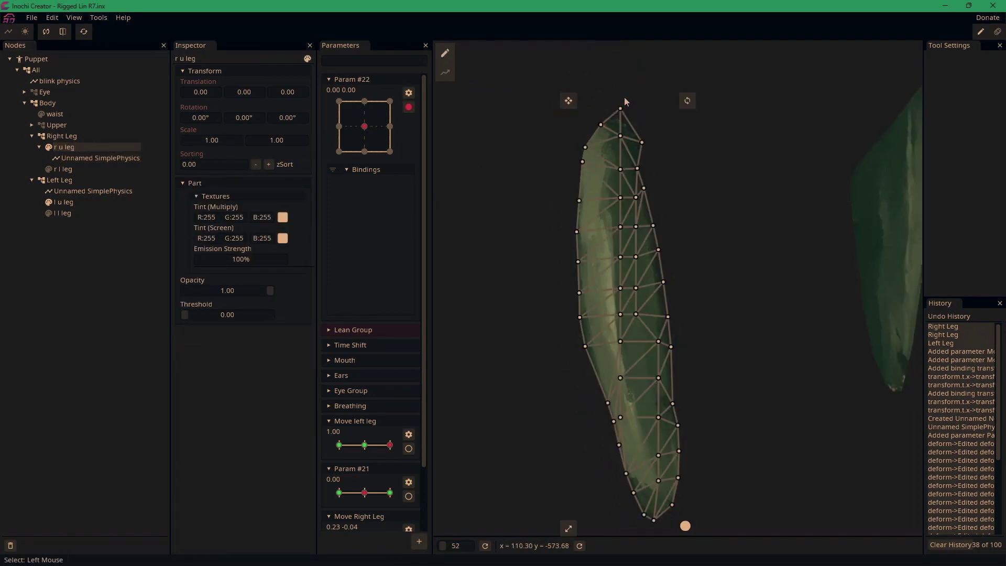
Draw a seven-point deform path down the centre of r u leg
{"action": "left_click", "coordinate": [445, 73]}
{"action": "double_click", "coordinate": [621, 83]}
{"action": "double_click", "coordinate": [618, 153]}
{"action": "double_click", "coordinate": [619, 236]}
{"action": "double_click", "coordinate": [619, 316]}
{"action": "double_click", "coordinate": [630, 385]}
{"action": "double_click", "coordinate": [647, 459]}
{"action": "double_click", "coordinate": [657, 527]}
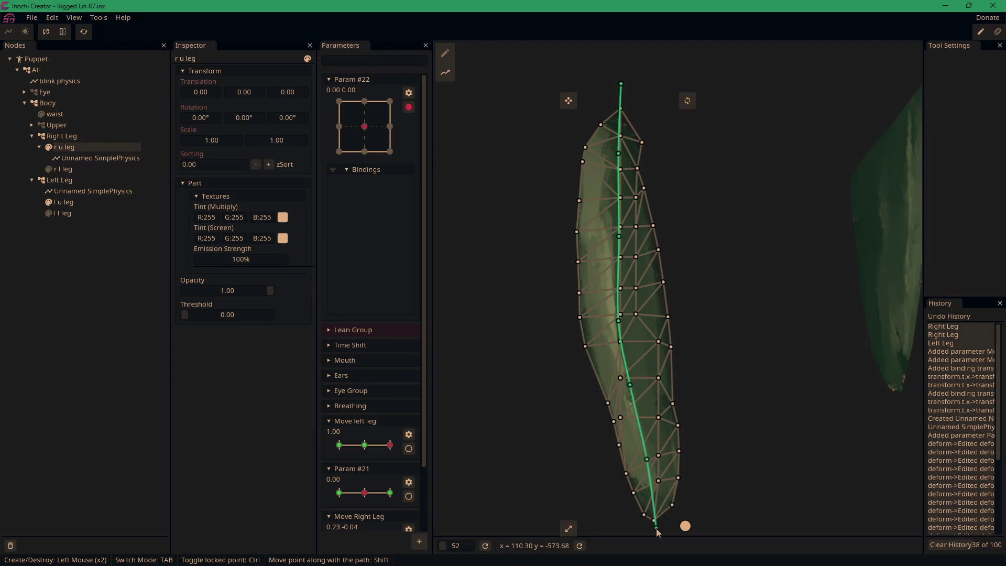
At Param #22 (0, 1), compress r u leg upward along the deform path, return to the centre keypoint, and finish editing
{"action": "left_click_drag", "start_coordinate": [367, 117], "coordinate": [365, 102]}
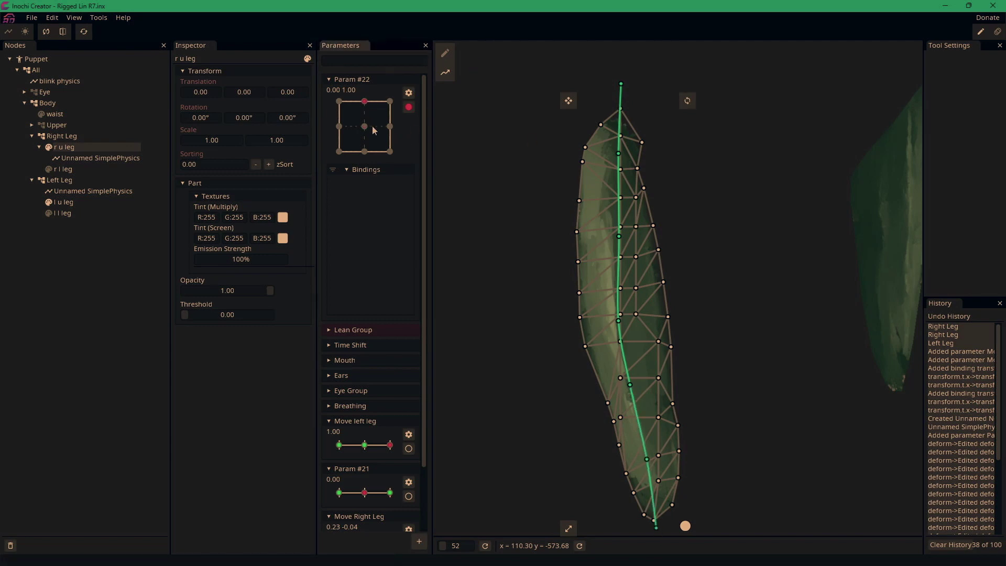
{"action": "left_click_drag", "start_coordinate": [620, 239], "coordinate": [618, 225]}
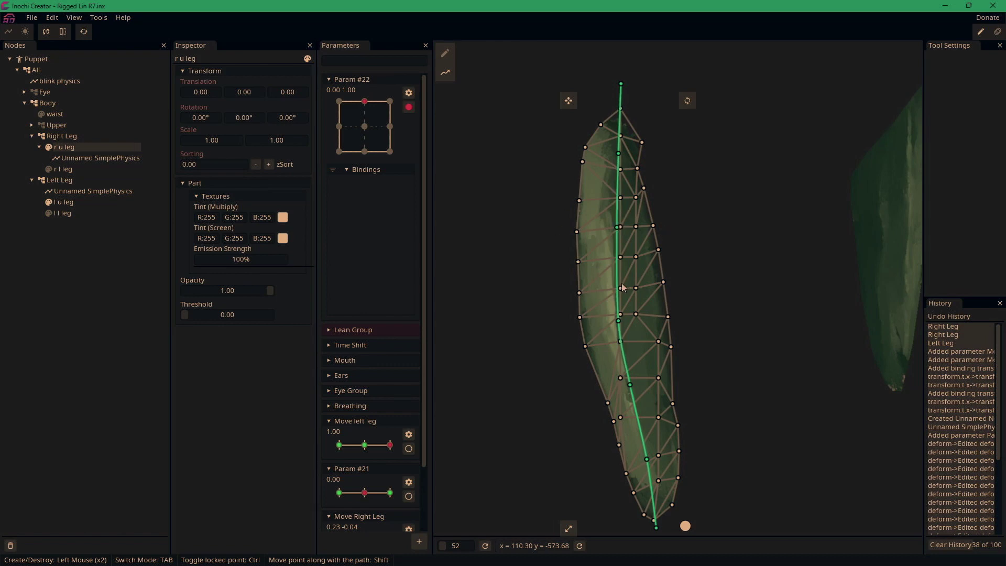
{"action": "key", "text": "Tab"}
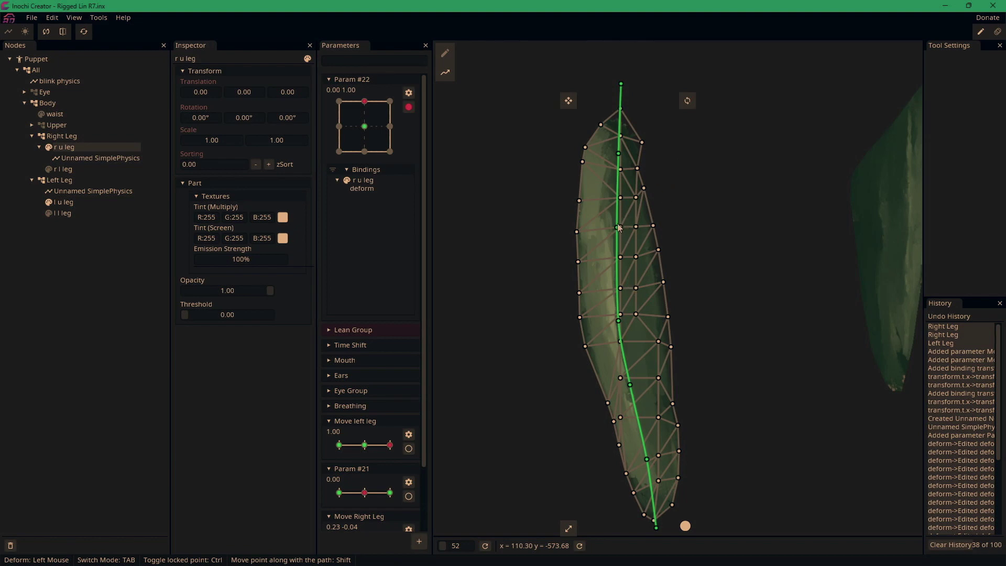
{"action": "left_click_drag", "start_coordinate": [621, 193], "coordinate": [615, 241]}
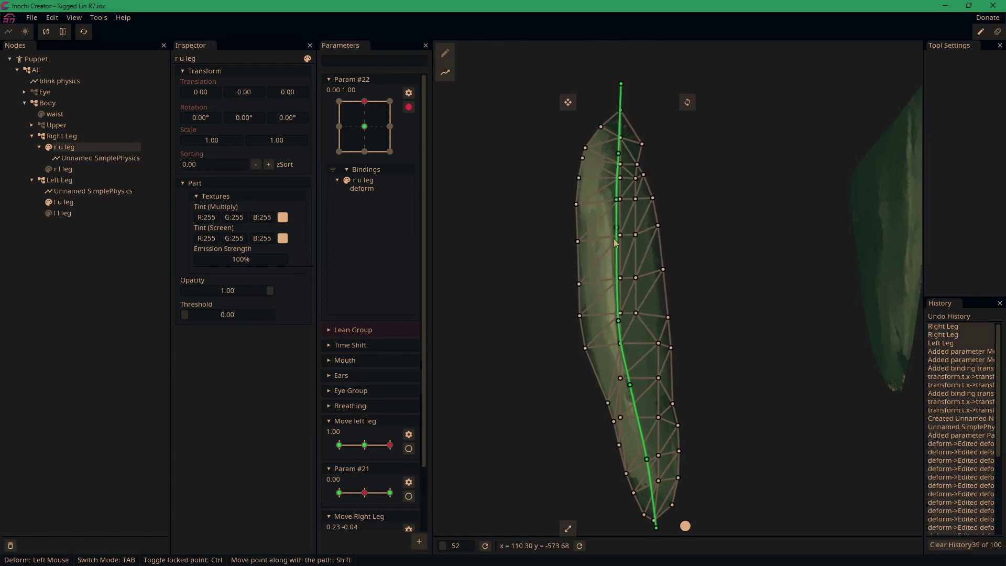
{"action": "mouse_move", "coordinate": [618, 325]}
{"action": "left_mouse_down"}
{"action": "mouse_move", "coordinate": [620, 260]}
{"action": "mouse_move", "coordinate": [620, 316]}
{"action": "left_mouse_up"}
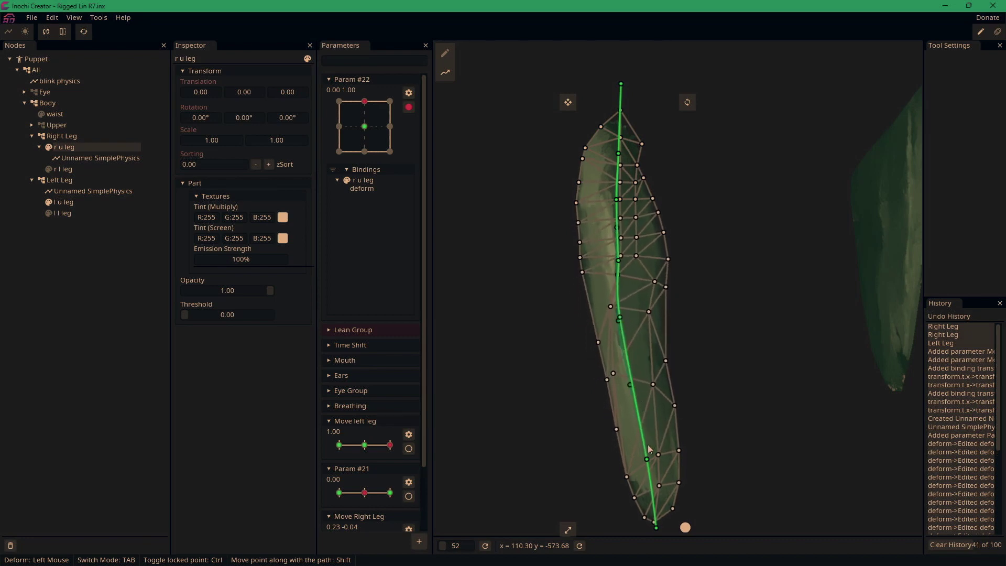
{"action": "mouse_move", "coordinate": [646, 461]}
{"action": "left_mouse_down"}
{"action": "mouse_move", "coordinate": [634, 427]}
{"action": "mouse_move", "coordinate": [647, 459]}
{"action": "left_mouse_up"}
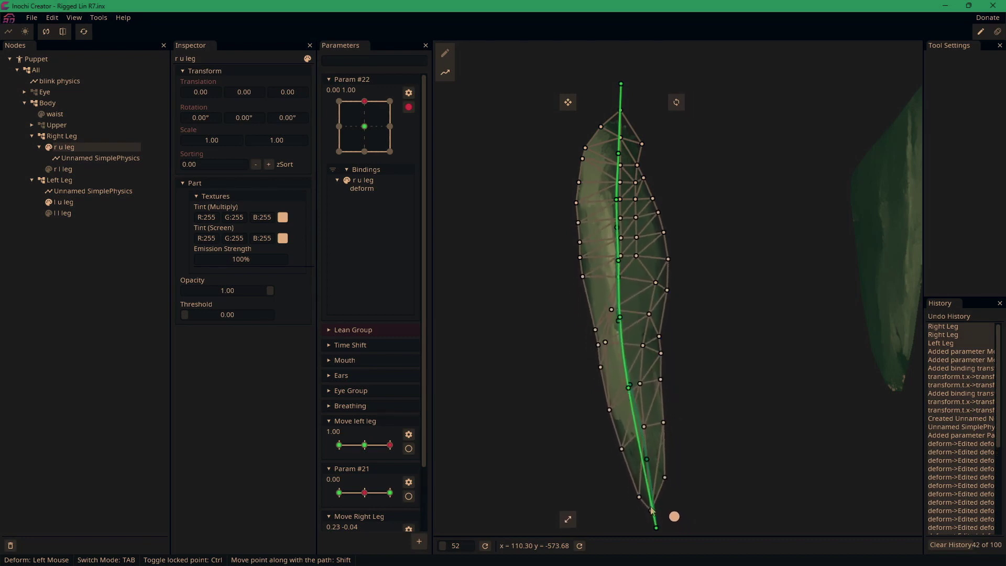
{"action": "left_click_drag", "start_coordinate": [657, 531], "coordinate": [636, 453]}
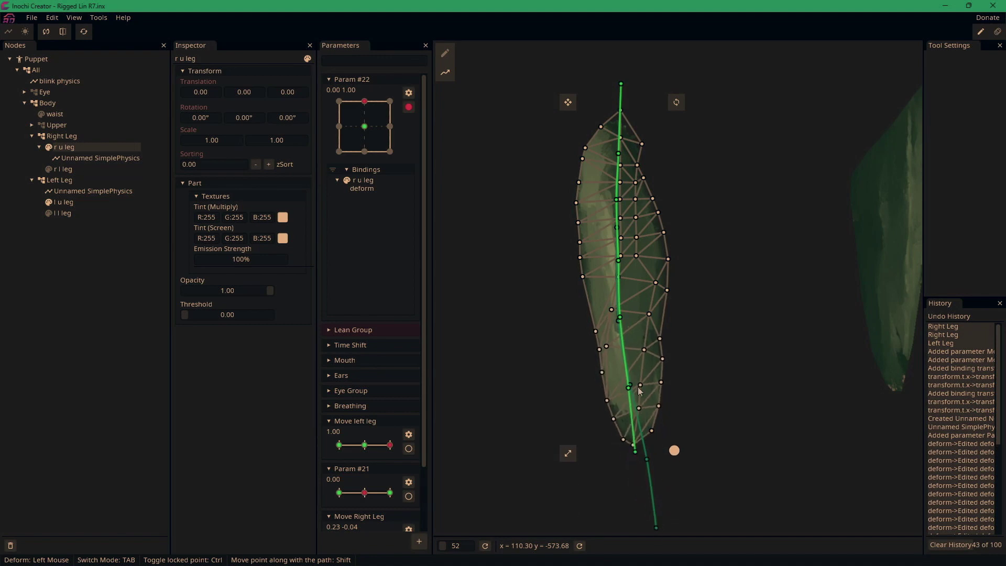
{"action": "left_click", "coordinate": [365, 125]}
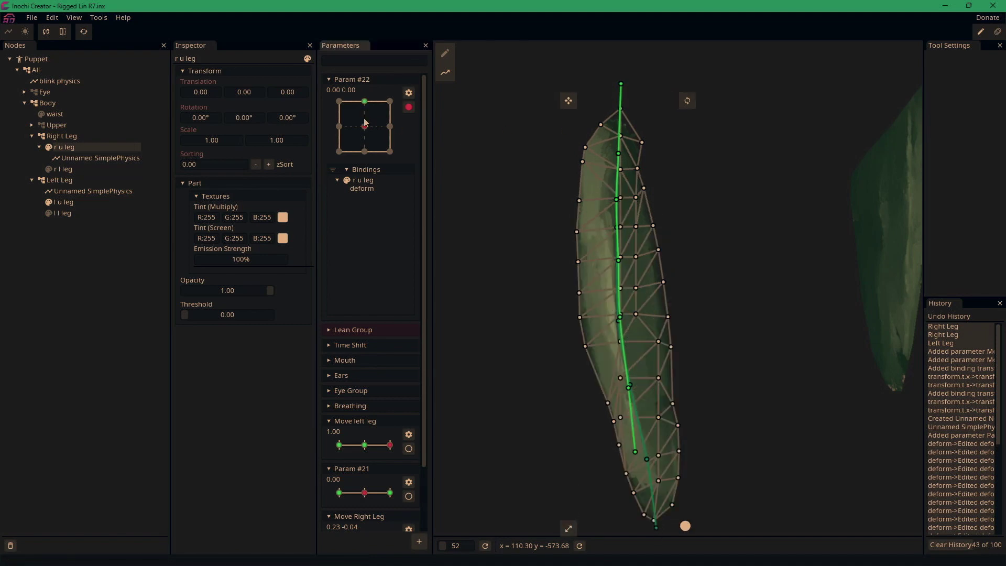
{"action": "left_click", "coordinate": [409, 107]}
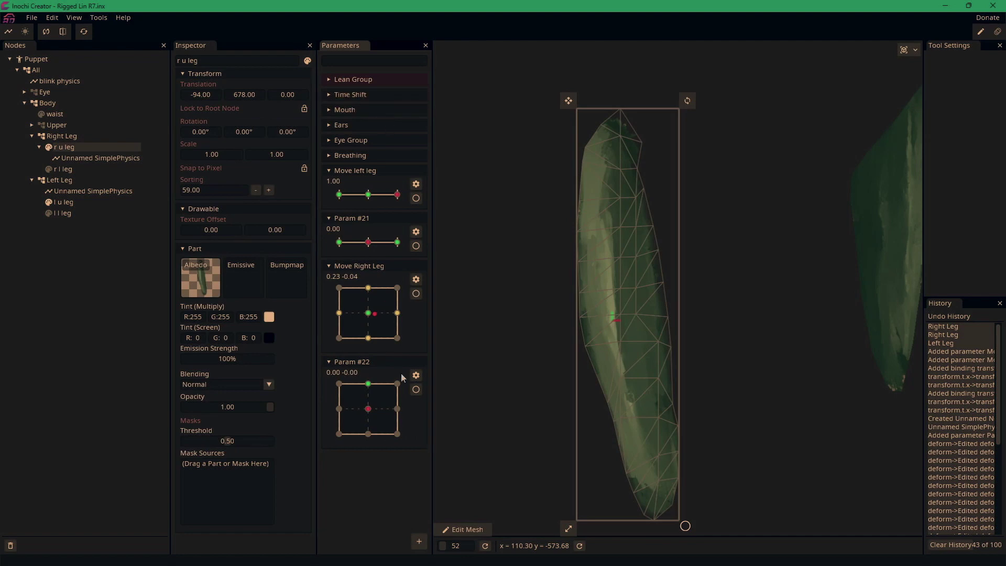
Reopen Param #22 for editing at (0, -1), draw an eight-point deform path down r u leg, and switch to deform mode
{"action": "left_click", "coordinate": [416, 390]}
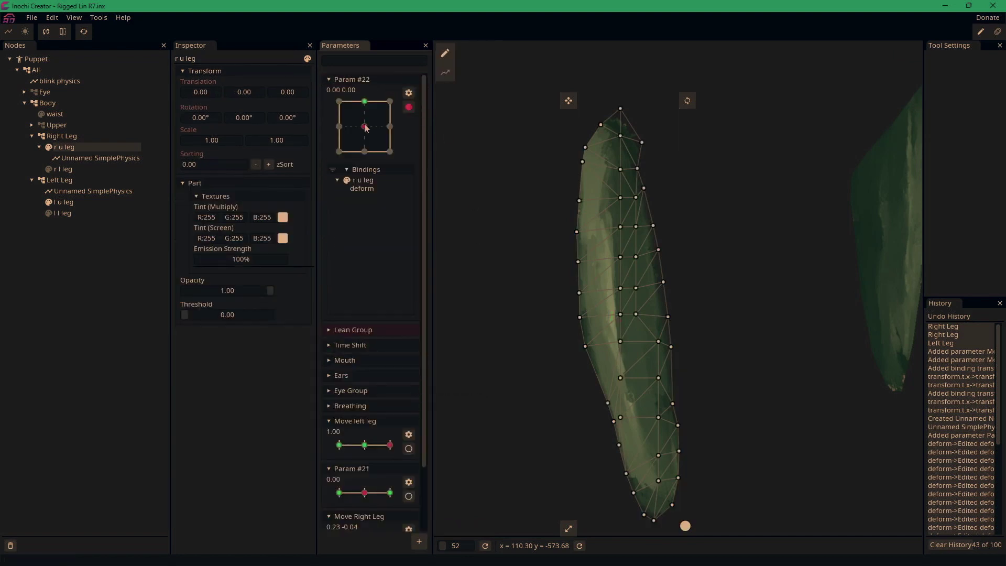
{"action": "left_click", "coordinate": [364, 152]}
{"action": "left_click", "coordinate": [445, 72]}
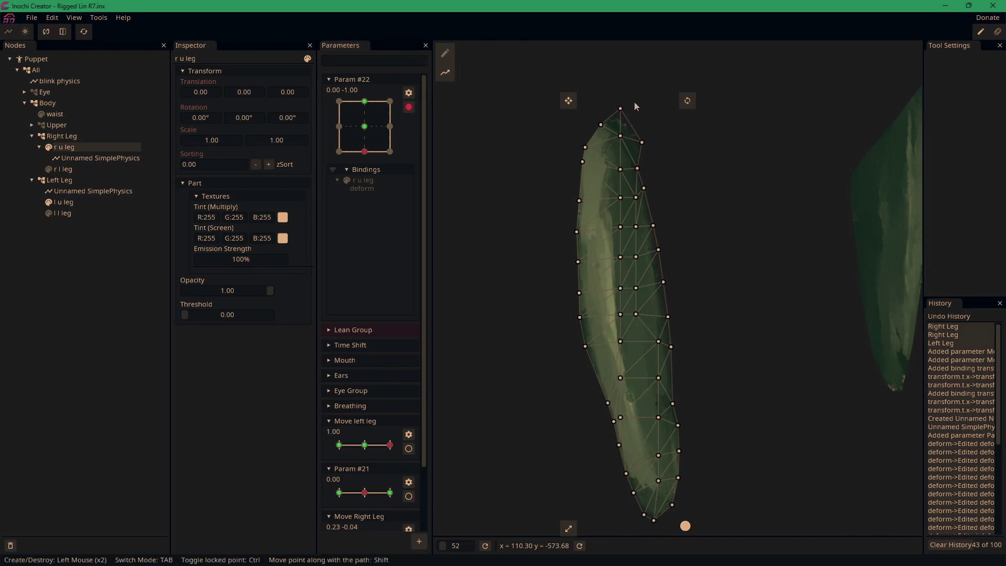
{"action": "double_click", "coordinate": [618, 164]}
{"action": "double_click", "coordinate": [621, 257]}
{"action": "double_click", "coordinate": [618, 330]}
{"action": "left_click_drag", "start_coordinate": [618, 329], "coordinate": [625, 333]}
{"action": "double_click", "coordinate": [629, 390]}
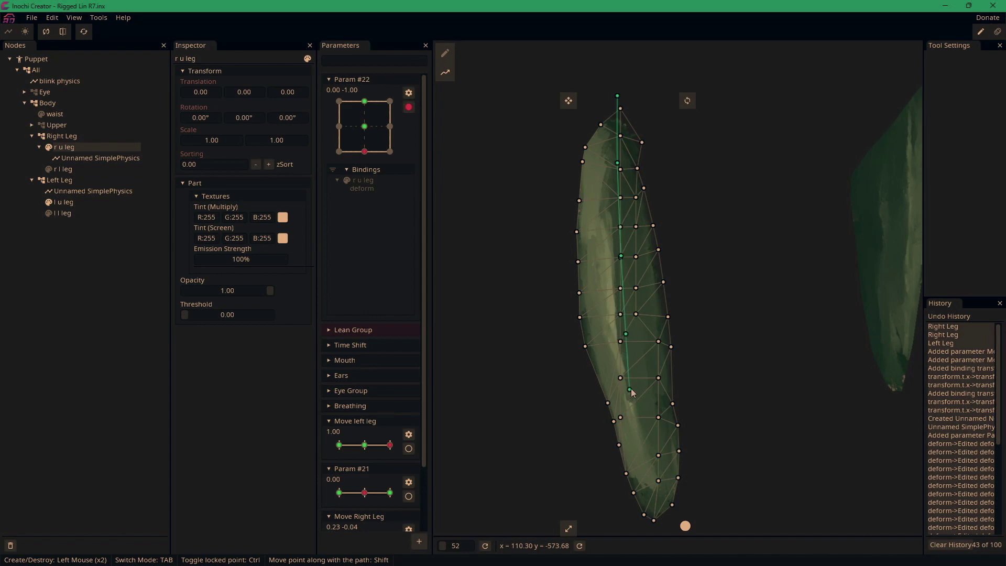
{"action": "double_click", "coordinate": [633, 448]}
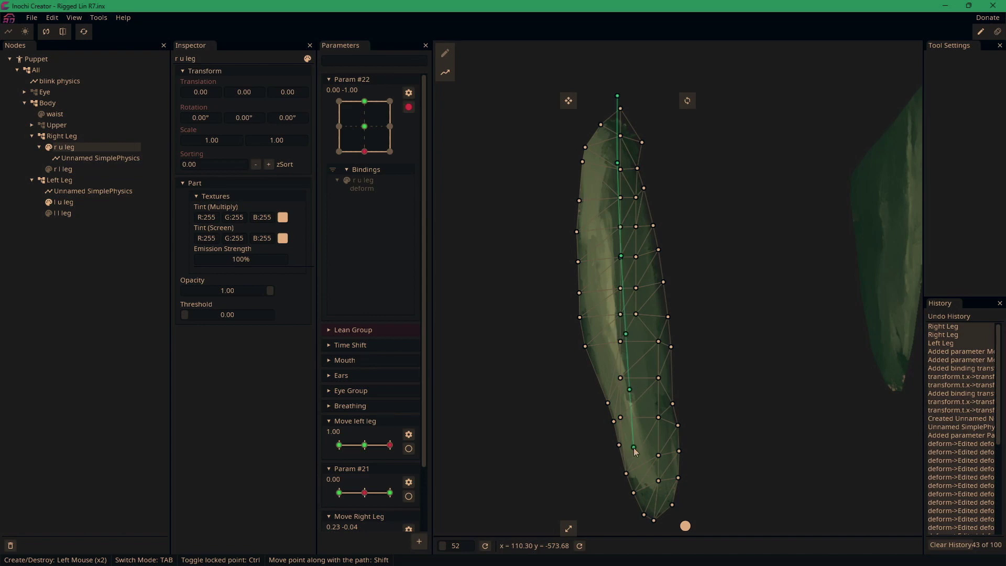
{"action": "double_click", "coordinate": [640, 516]}
{"action": "left_click_drag", "start_coordinate": [697, 488], "coordinate": [708, 407]}
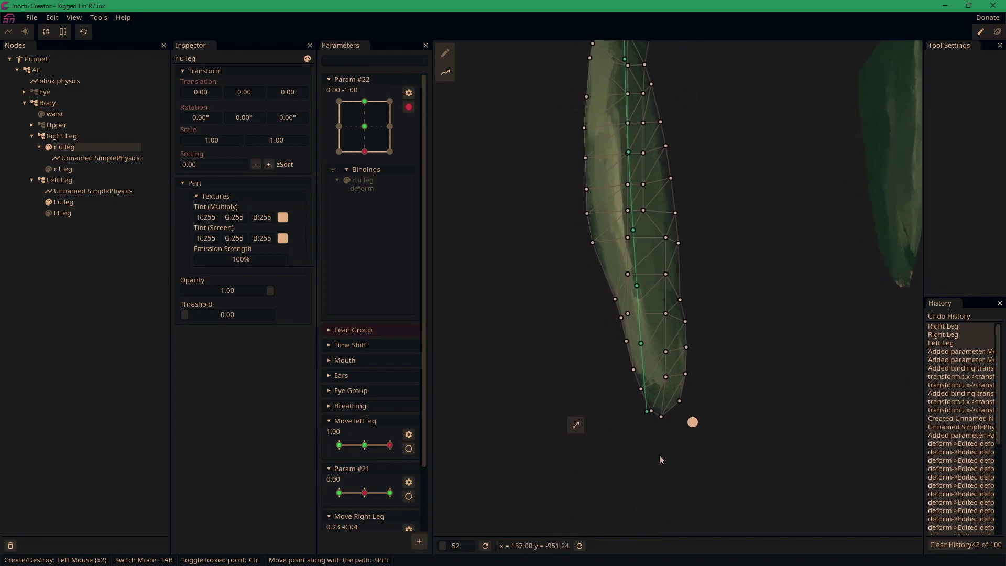
{"action": "left_click_drag", "start_coordinate": [738, 287], "coordinate": [726, 366]}
{"action": "key", "text": "Tab"}
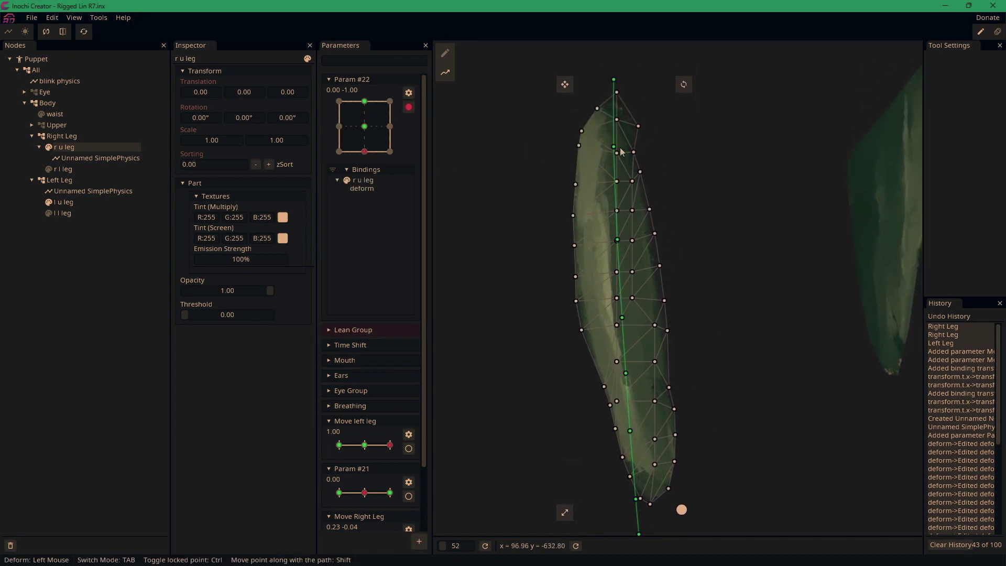
At Param #22 (0, -1), stretch r u leg downward by shifting its points along the deform path, and finish editing
{"action": "left_click_drag", "start_coordinate": [617, 263], "coordinate": [624, 360]}
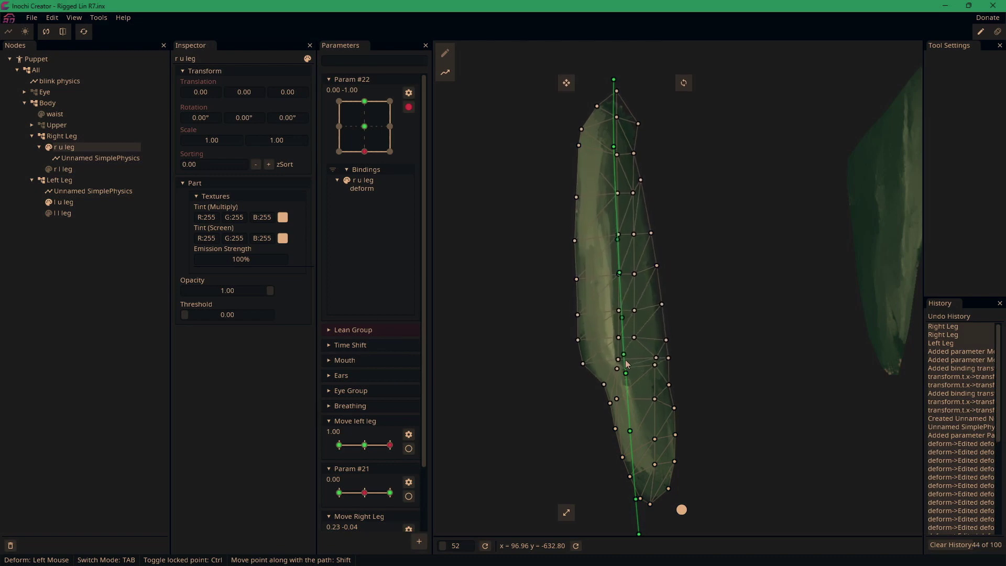
{"action": "left_click_drag", "start_coordinate": [626, 398], "coordinate": [631, 501]}
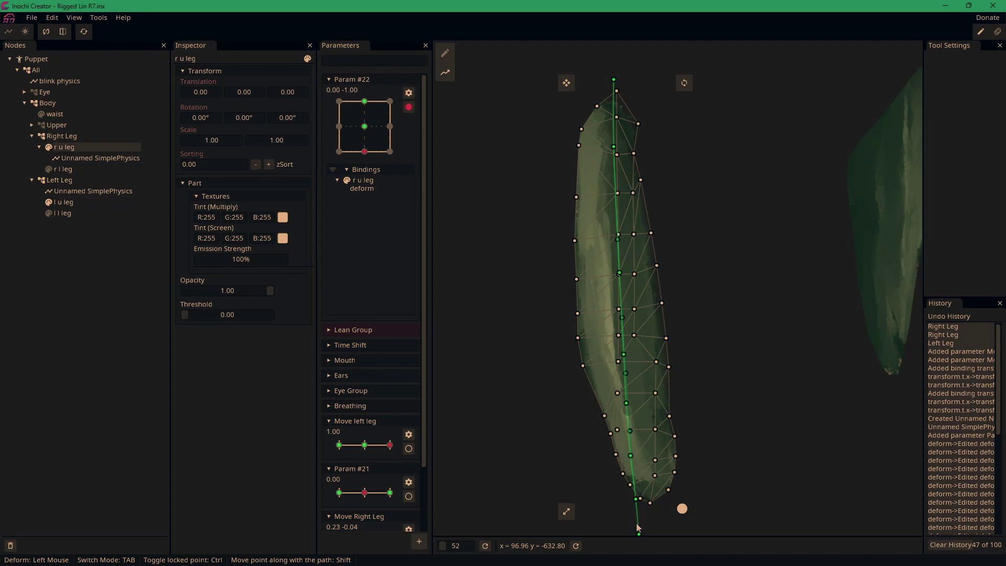
{"action": "mouse_move", "coordinate": [638, 534]}
{"action": "left_mouse_down"}
{"action": "mouse_move", "coordinate": [635, 519]}
{"action": "mouse_move", "coordinate": [636, 537]}
{"action": "left_mouse_up"}
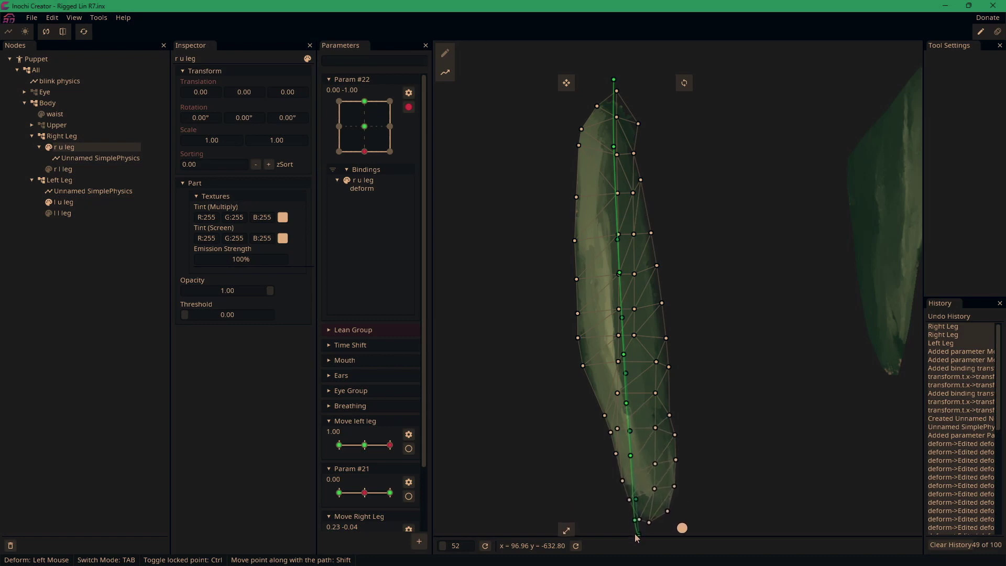
{"action": "left_click_drag", "start_coordinate": [577, 495], "coordinate": [571, 422]}
{"action": "left_click_drag", "start_coordinate": [625, 464], "coordinate": [626, 473]}
{"action": "left_click_drag", "start_coordinate": [579, 384], "coordinate": [507, 364]}
{"action": "left_click", "coordinate": [409, 108]}
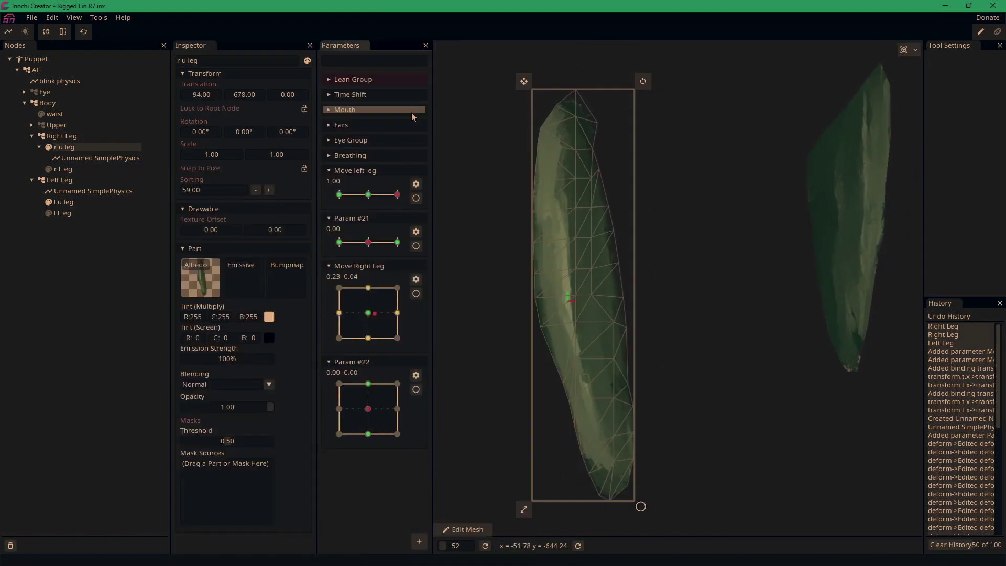
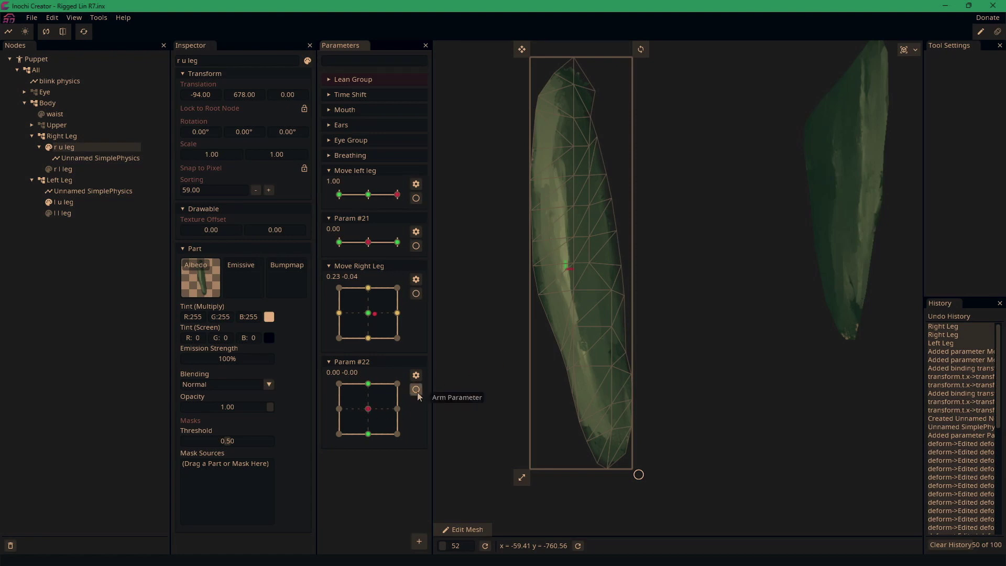
Reopen Param #22 for editing at its centre keypoint (0, 0) and draw a seven-point deform path down r u leg
{"action": "left_click", "coordinate": [416, 390]}
{"action": "left_click", "coordinate": [446, 72]}
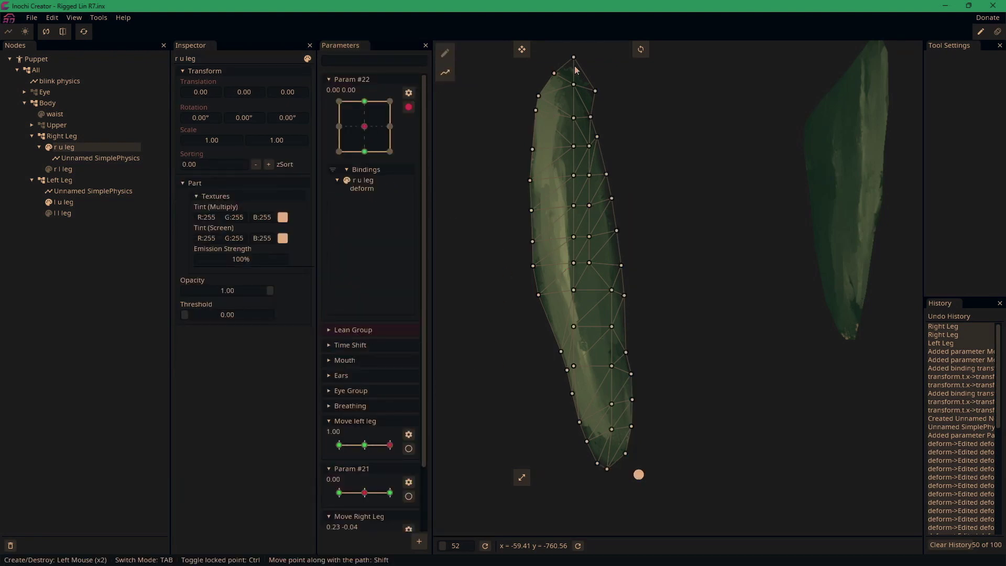
{"action": "double_click", "coordinate": [564, 119]}
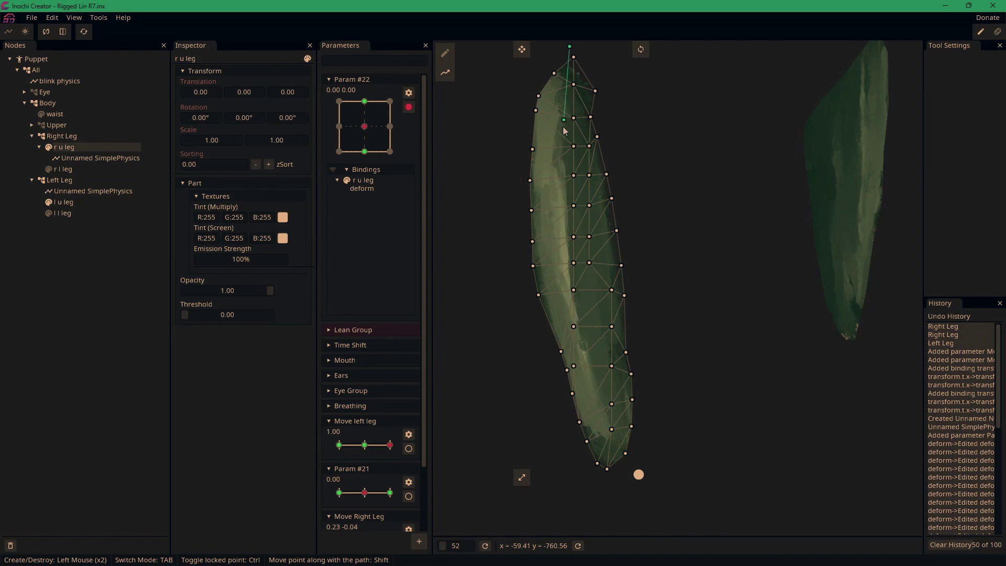
{"action": "double_click", "coordinate": [571, 213]}
{"action": "double_click", "coordinate": [579, 297]}
{"action": "double_click", "coordinate": [587, 381]}
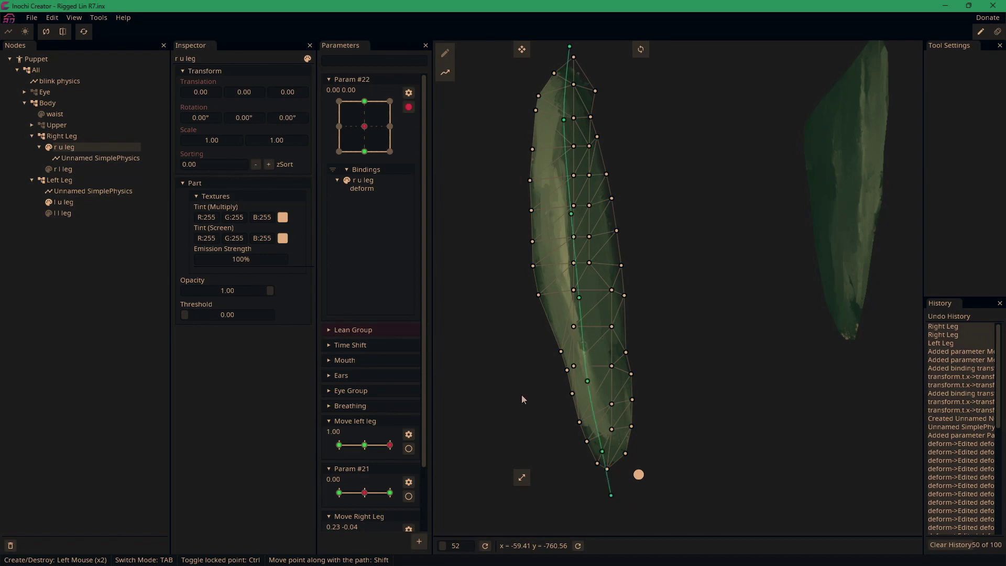
At Param #22 (-1, 0), bend r u leg into a smooth curve with its lower end swung left, and finish editing
{"action": "left_click_drag", "start_coordinate": [364, 126], "coordinate": [341, 127]}
{"action": "key", "text": "Tab"}
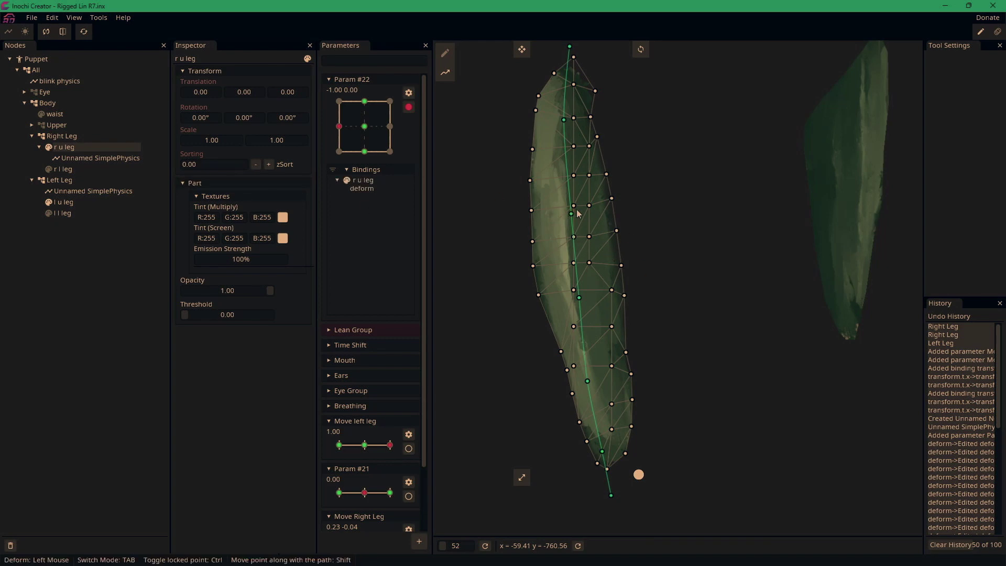
{"action": "left_click_drag", "start_coordinate": [572, 216], "coordinate": [553, 254]}
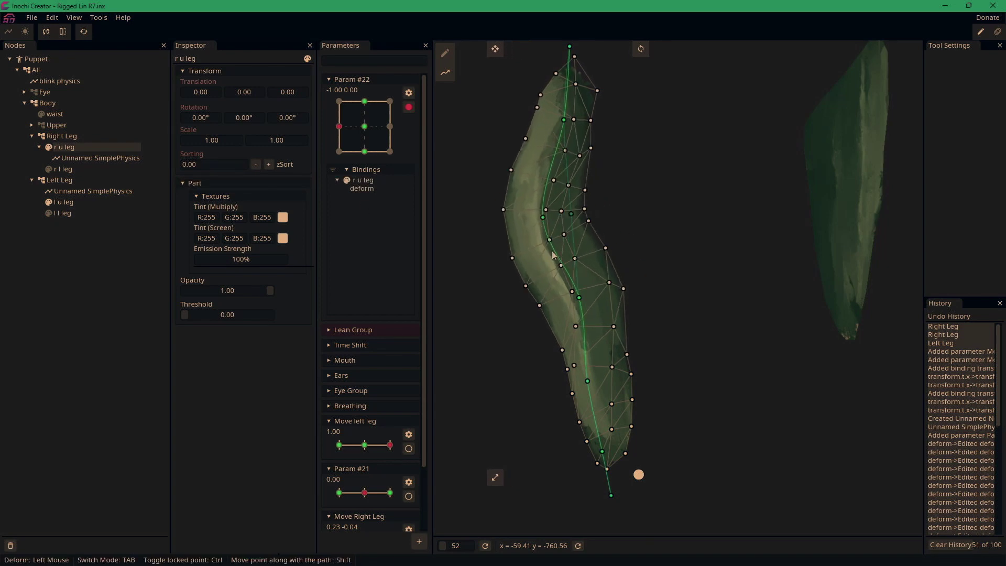
{"action": "left_click_drag", "start_coordinate": [583, 302], "coordinate": [519, 303]}
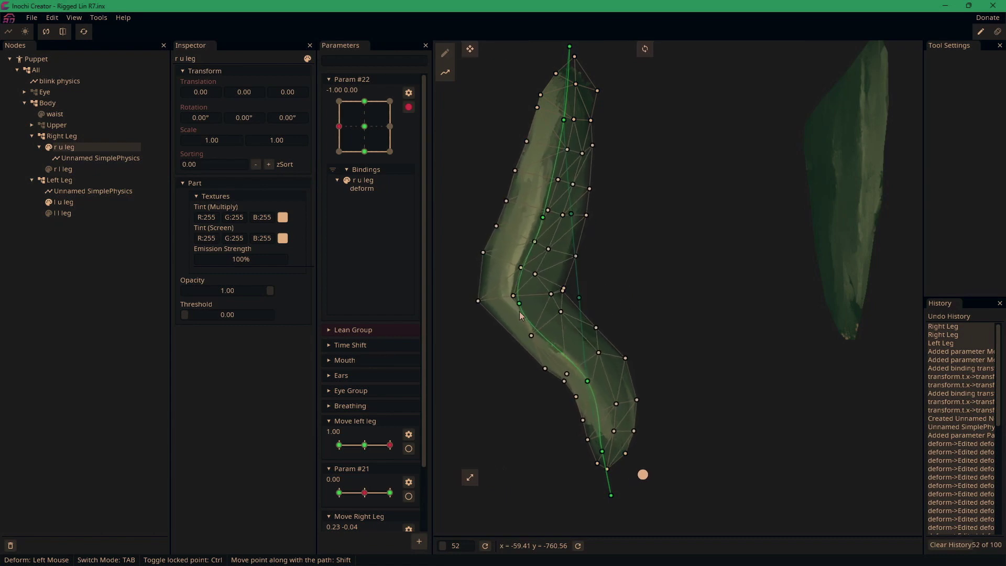
{"action": "left_click_drag", "start_coordinate": [587, 381], "coordinate": [483, 387]}
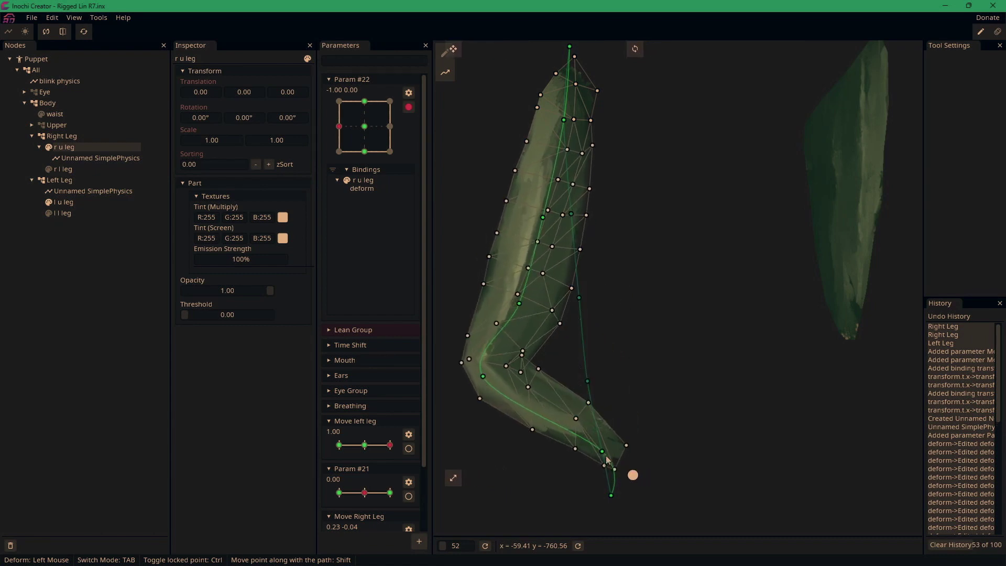
{"action": "left_click_drag", "start_coordinate": [605, 456], "coordinate": [441, 440]}
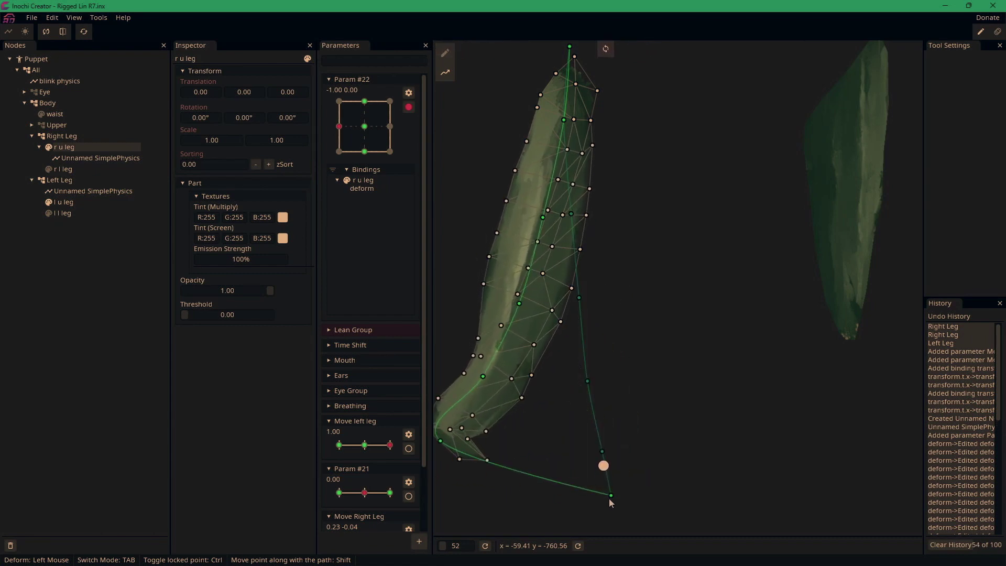
{"action": "left_click_drag", "start_coordinate": [610, 503], "coordinate": [578, 471]}
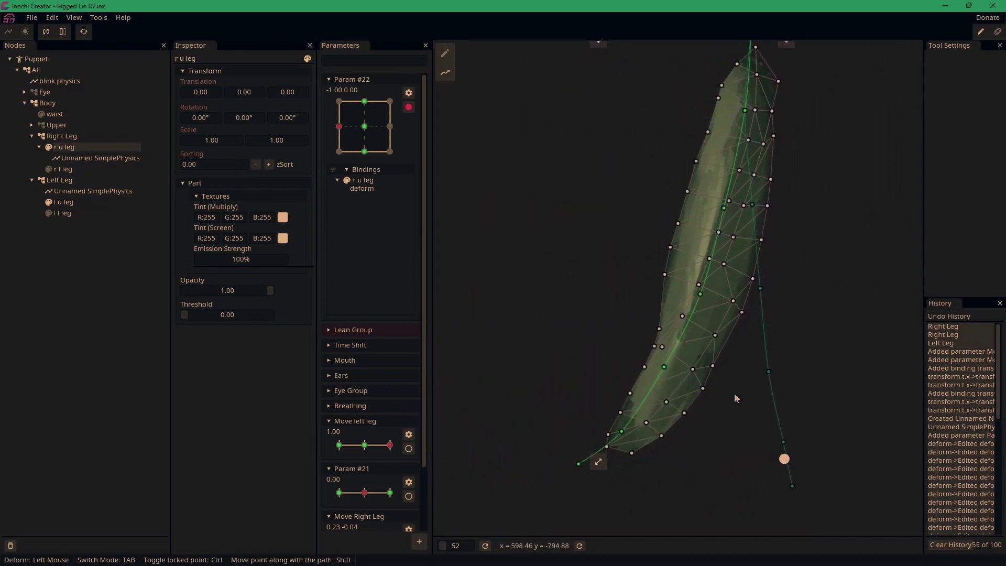
{"action": "left_click_drag", "start_coordinate": [734, 394], "coordinate": [596, 403]}
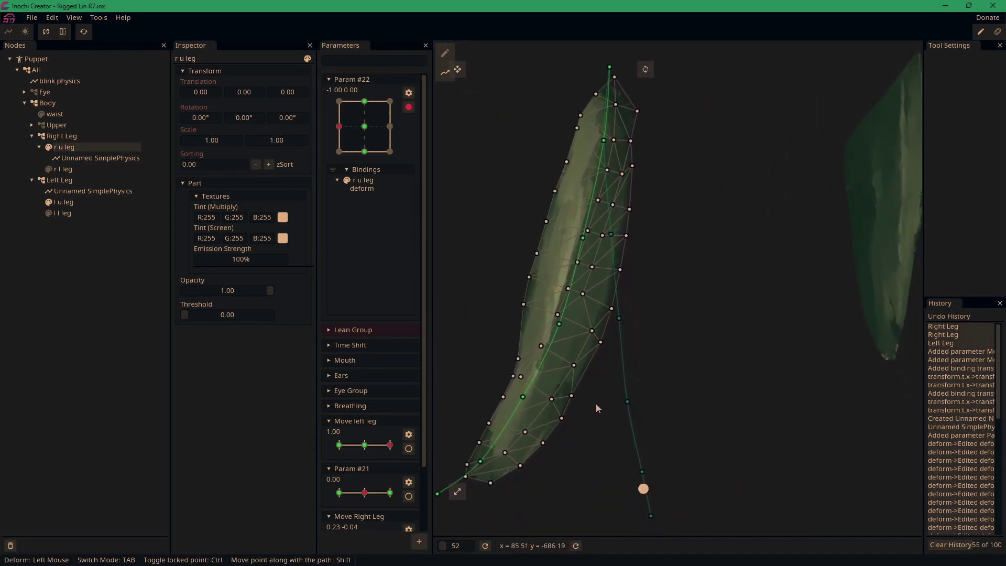
{"action": "left_click", "coordinate": [409, 107]}
Reopen Param #22 for editing at (1, 0), draw a seven-point deform path down r u leg, and switch to deform mode
{"action": "left_click", "coordinate": [405, 118]}
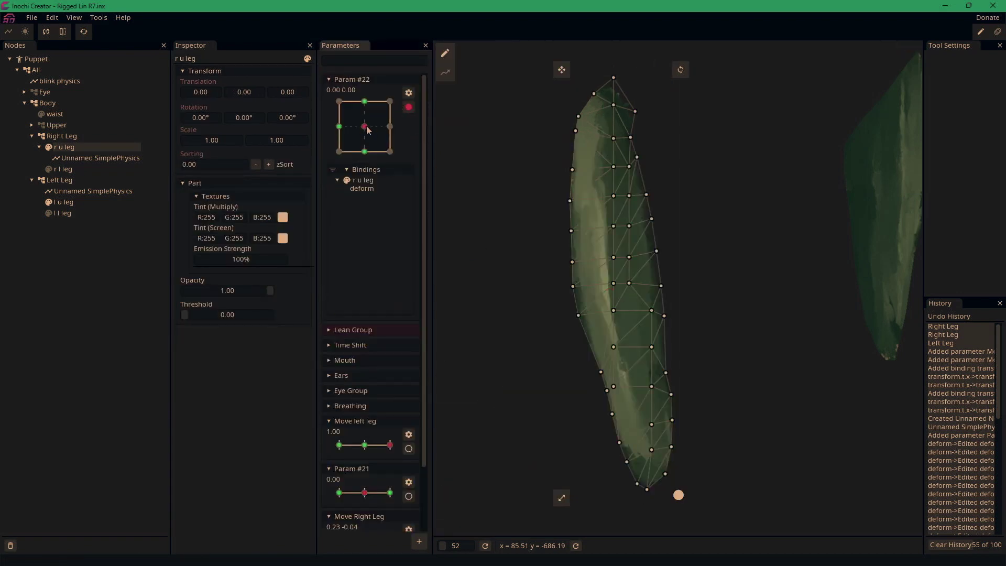
{"action": "left_click", "coordinate": [390, 127]}
{"action": "left_click", "coordinate": [445, 73]}
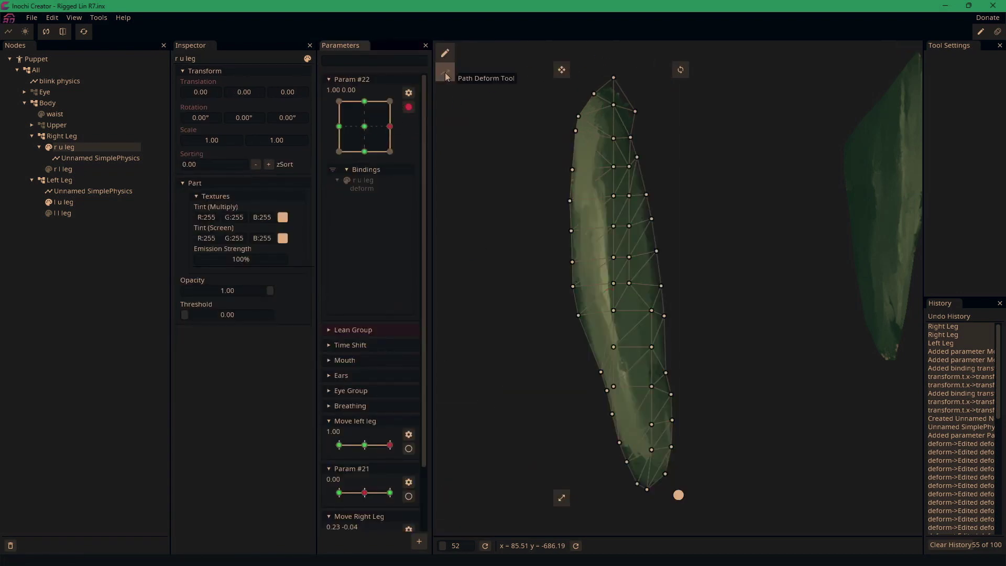
{"action": "double_click", "coordinate": [606, 160]}
{"action": "double_click", "coordinate": [615, 263]}
{"action": "double_click", "coordinate": [625, 335]}
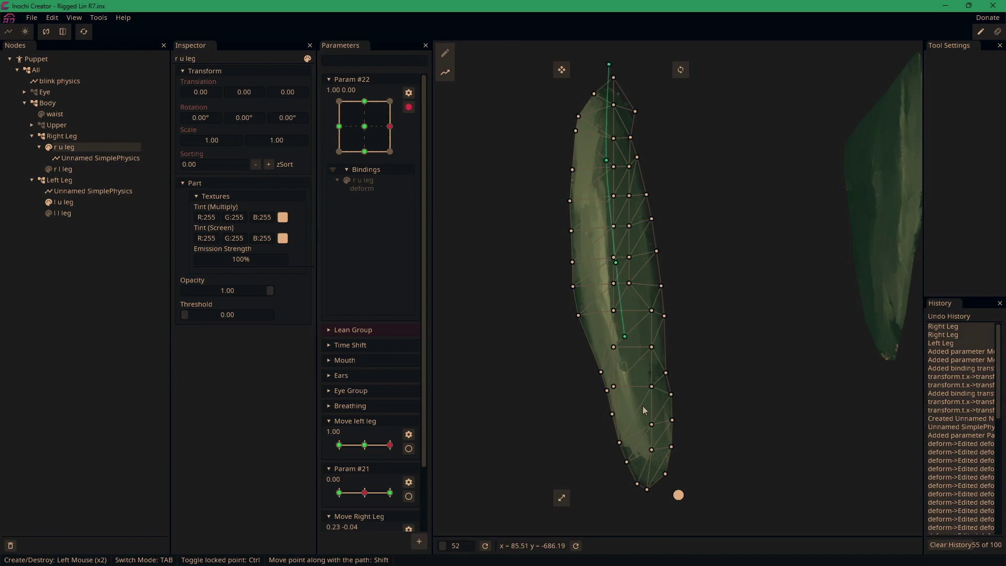
{"action": "double_click", "coordinate": [640, 415]}
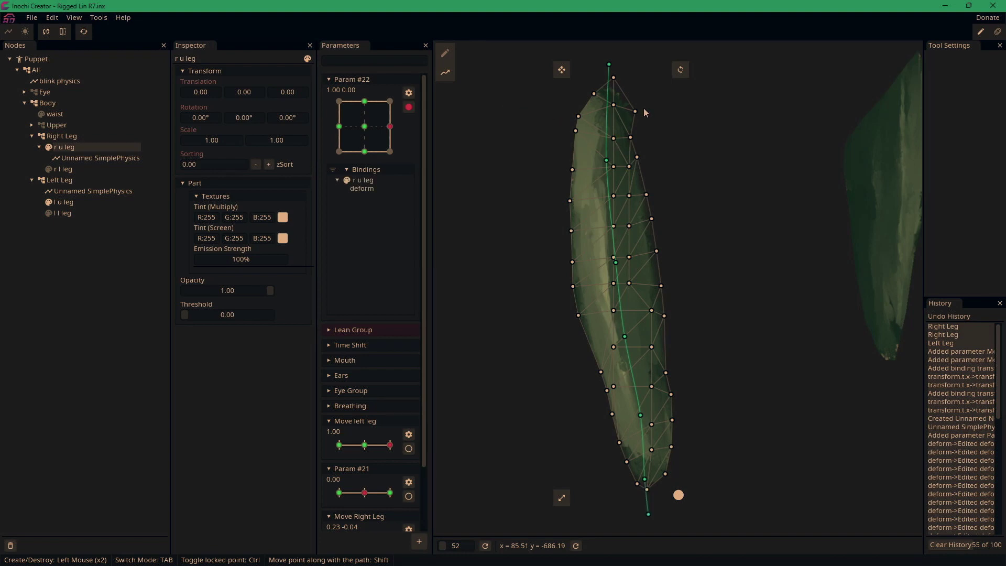
{"action": "key", "text": "Tab"}
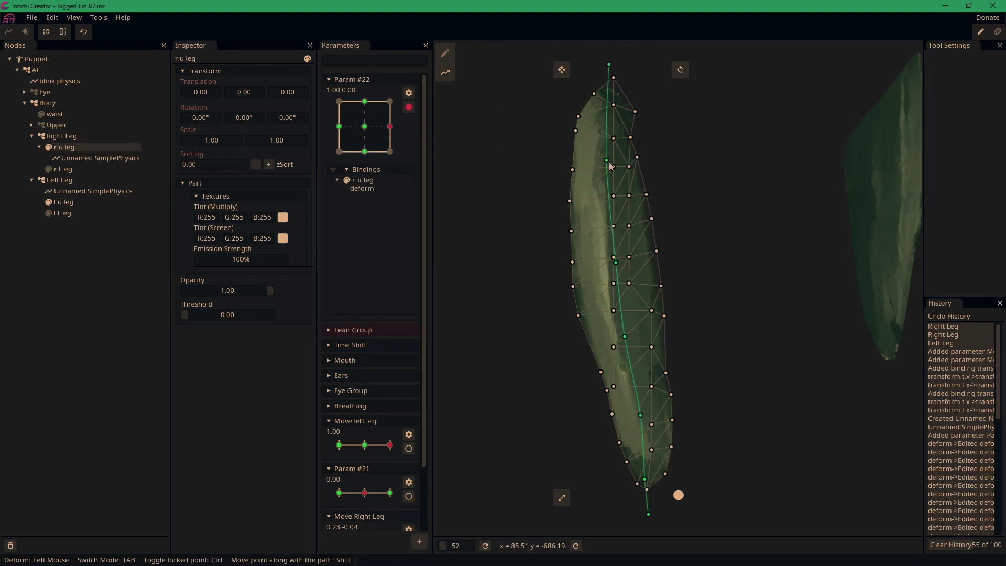
At Param #22 (1, 0), bend r u leg to the right by moving the deform path points below the top one
{"action": "left_click_drag", "start_coordinate": [612, 167], "coordinate": [635, 164]}
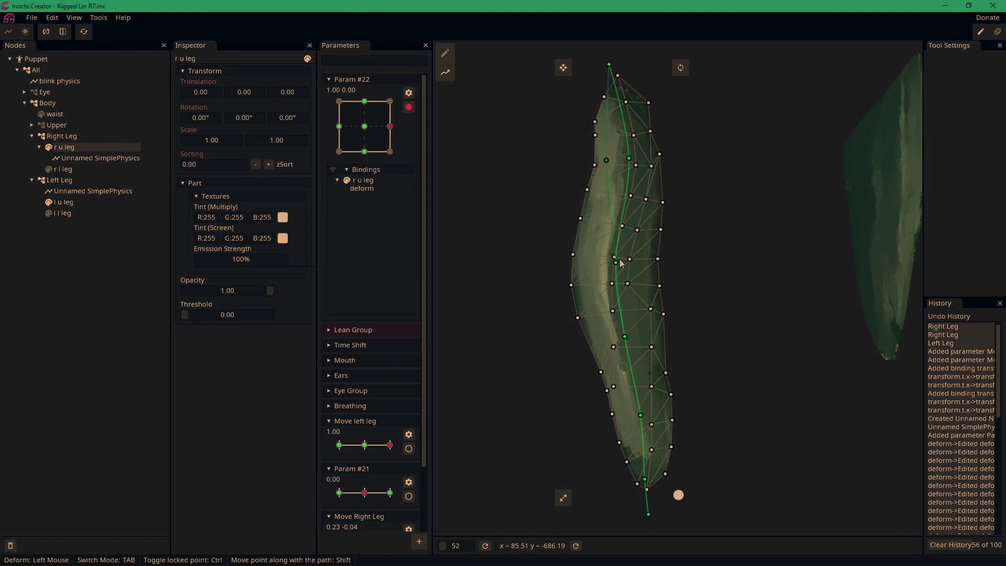
{"action": "left_click_drag", "start_coordinate": [623, 267], "coordinate": [647, 263]}
{"action": "left_click_drag", "start_coordinate": [626, 341], "coordinate": [678, 333]}
{"action": "left_click_drag", "start_coordinate": [654, 424], "coordinate": [705, 404]}
{"action": "left_click_drag", "start_coordinate": [655, 487], "coordinate": [720, 488]}
{"action": "left_click_drag", "start_coordinate": [652, 515], "coordinate": [837, 512]}
Smooth the rightward bend in the middle and lower part of r u leg, finish editing Param #22, and save the puppet
{"action": "left_click_drag", "start_coordinate": [703, 408], "coordinate": [706, 405]}
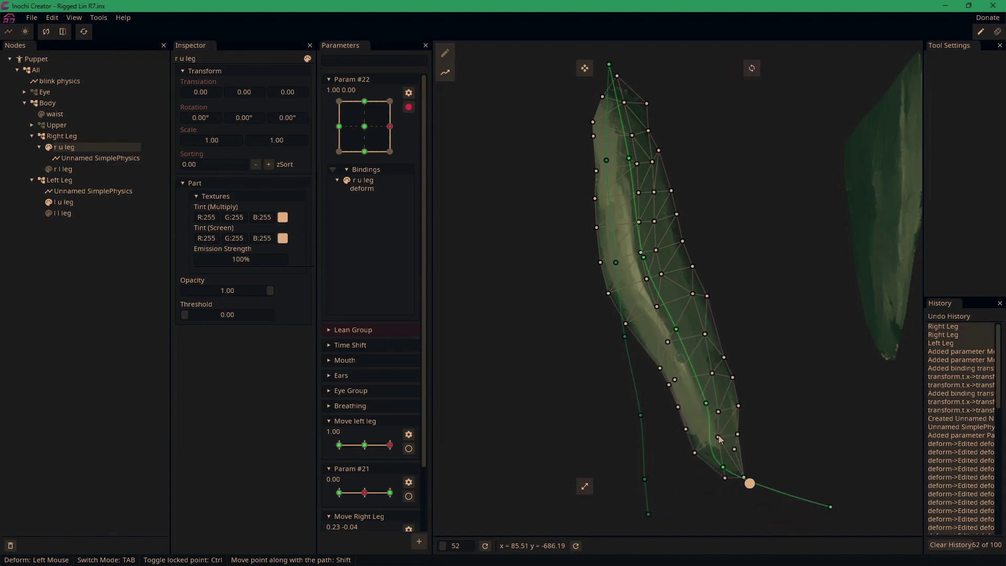
{"action": "left_click_drag", "start_coordinate": [724, 473], "coordinate": [764, 462]}
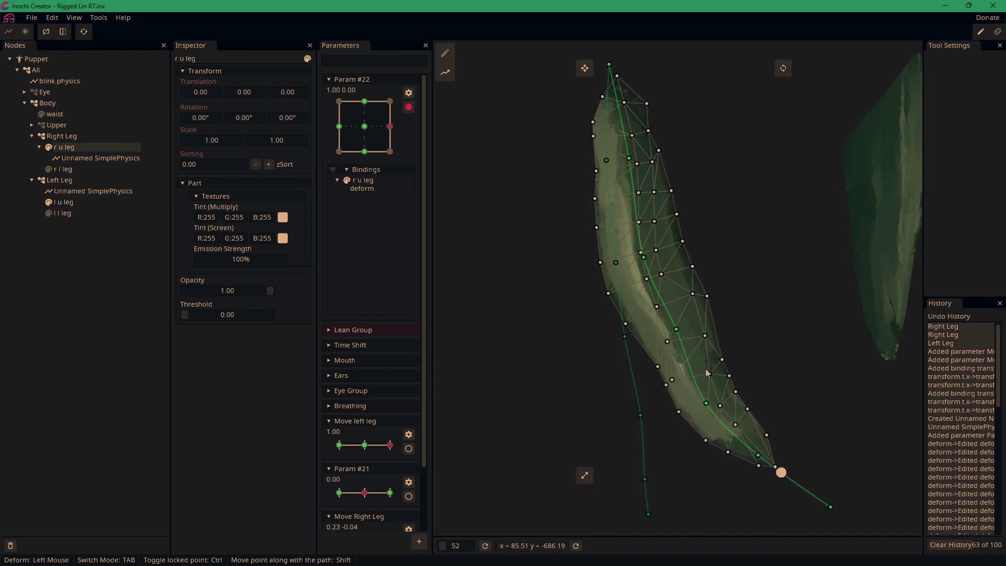
{"action": "left_click_drag", "start_coordinate": [676, 331], "coordinate": [668, 330]}
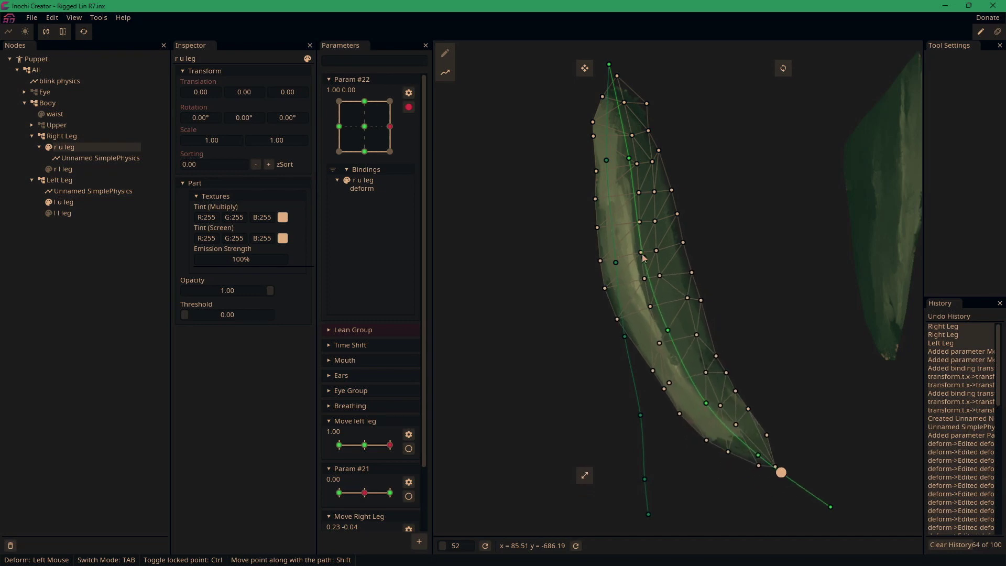
{"action": "left_click_drag", "start_coordinate": [644, 256], "coordinate": [645, 255]}
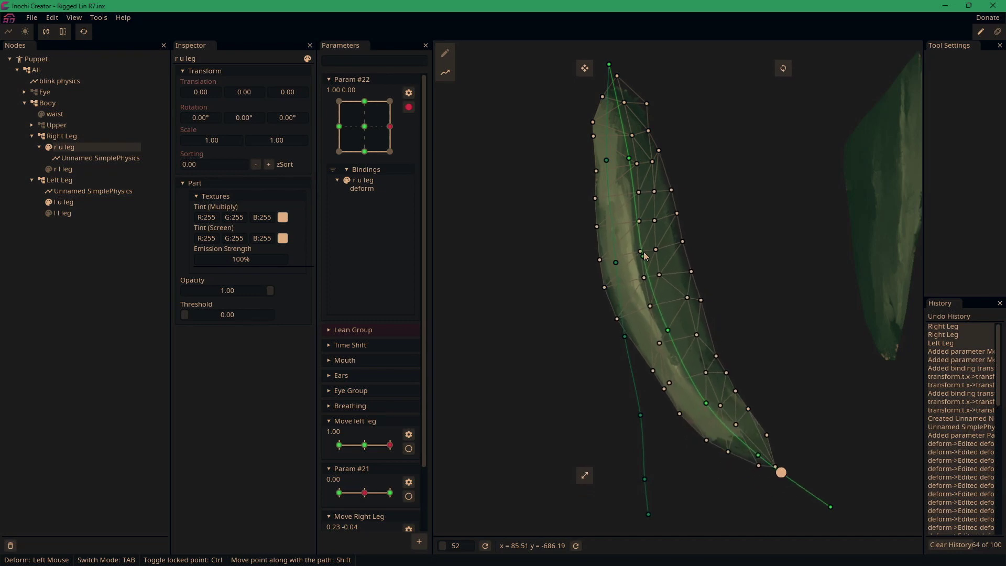
{"action": "left_click", "coordinate": [409, 107]}
{"action": "key", "text": "ctrl+s"}
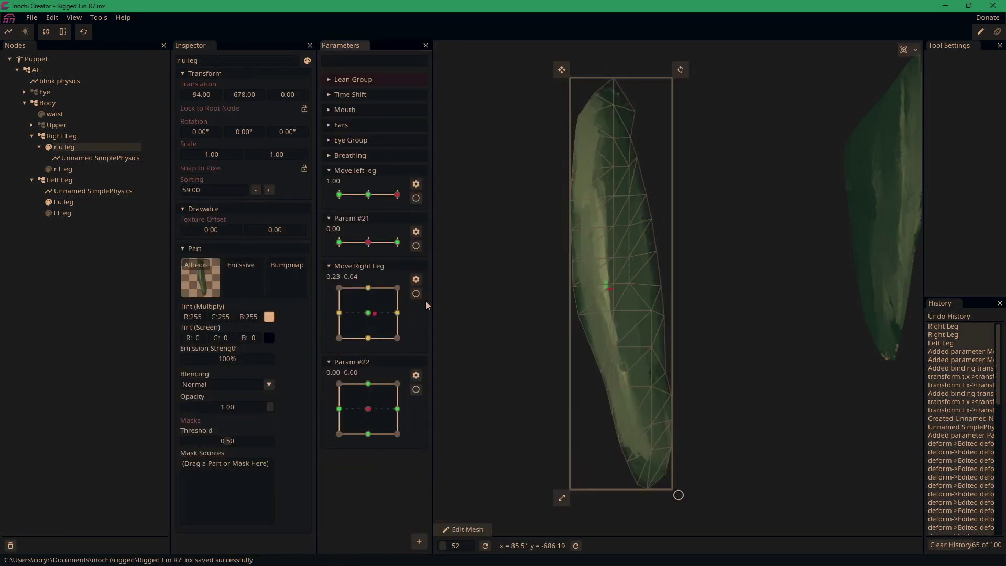
Tune the SimplePhysics under r u leg to length 150 and output scale 0.78 and 0.76, testing with Move Right Leg
{"action": "left_click", "coordinate": [102, 286]}
{"action": "mouse_move", "coordinate": [376, 314]}
{"action": "left_mouse_down"}
{"action": "mouse_move", "coordinate": [352, 336]}
{"action": "mouse_move", "coordinate": [406, 326]}
{"action": "mouse_move", "coordinate": [398, 314]}
{"action": "mouse_move", "coordinate": [427, 317]}
{"action": "mouse_move", "coordinate": [367, 318]}
{"action": "left_mouse_up"}
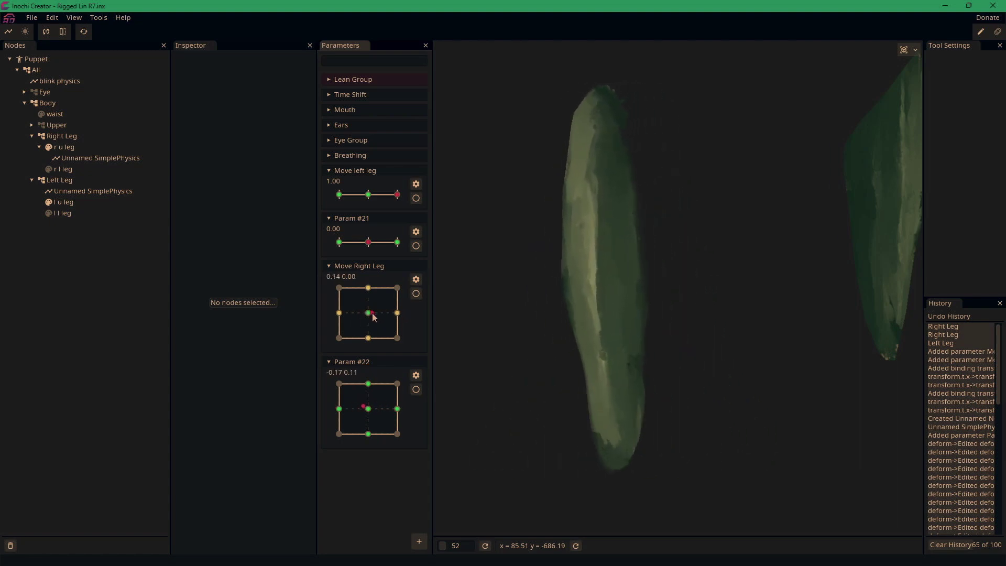
{"action": "left_click", "coordinate": [91, 159]}
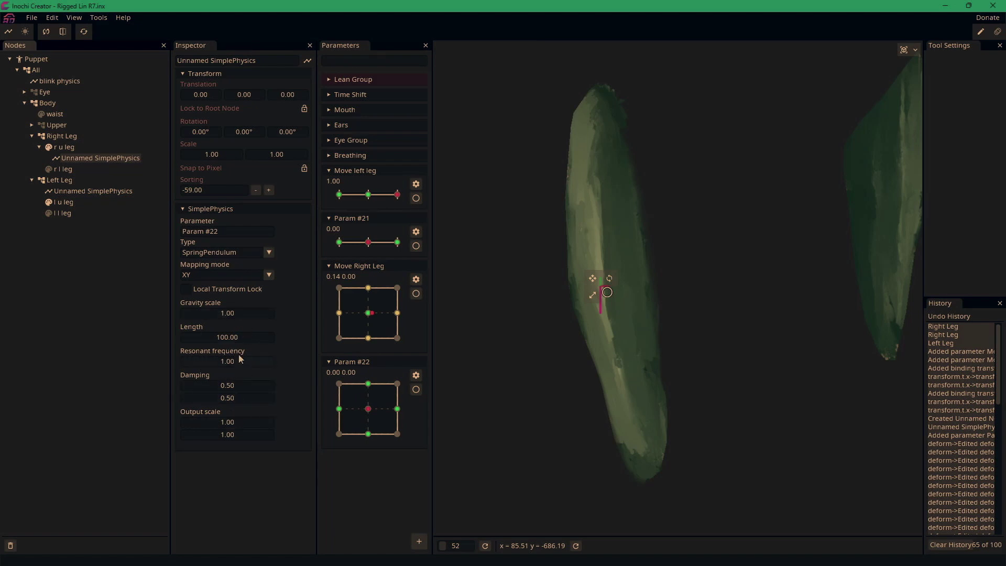
{"action": "left_click_drag", "start_coordinate": [238, 336], "coordinate": [480, 335]}
{"action": "double_click", "coordinate": [224, 339]}
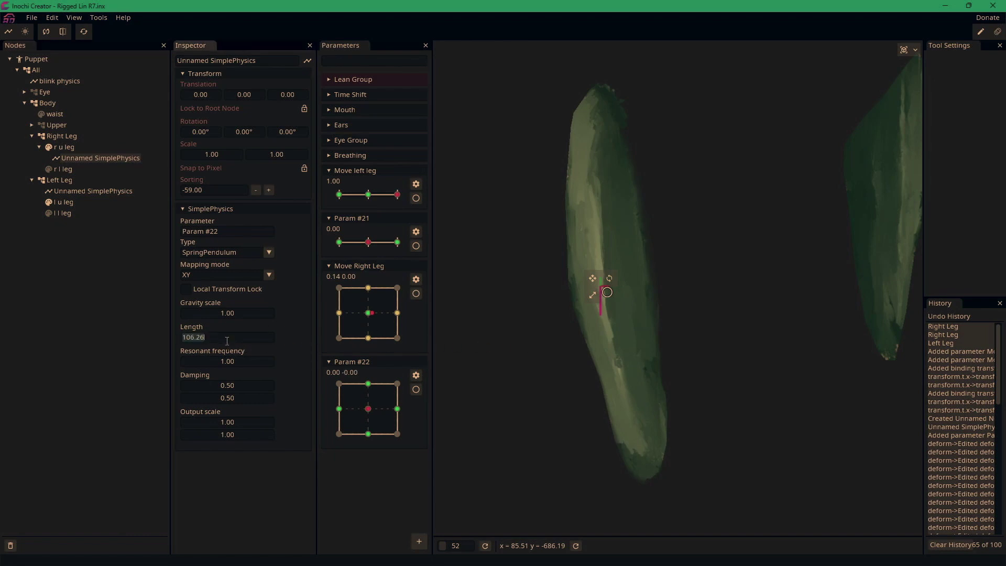
{"action": "type", "text": "150"}
{"action": "key", "text": "Return"}
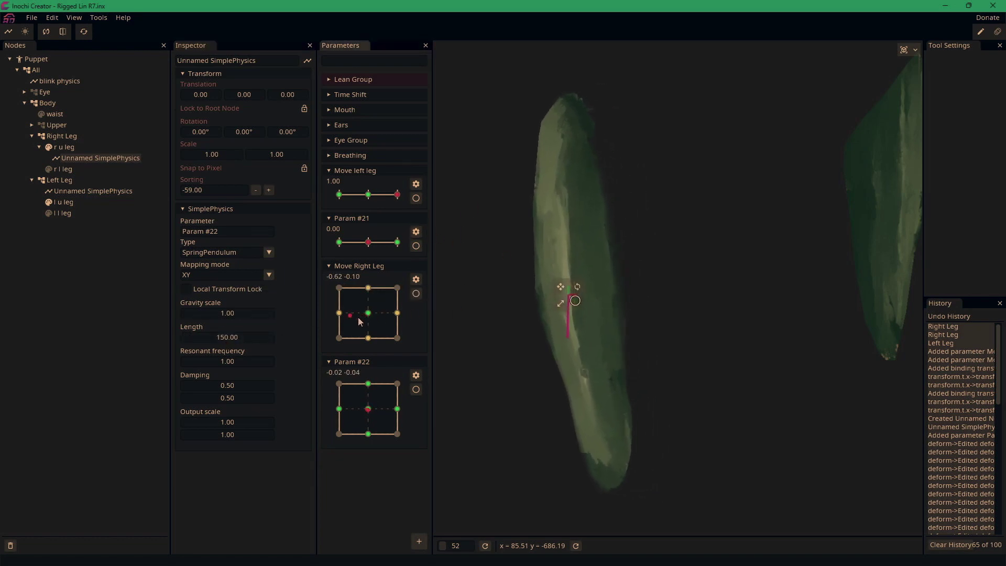
{"action": "left_click_drag", "start_coordinate": [370, 317], "coordinate": [390, 324]}
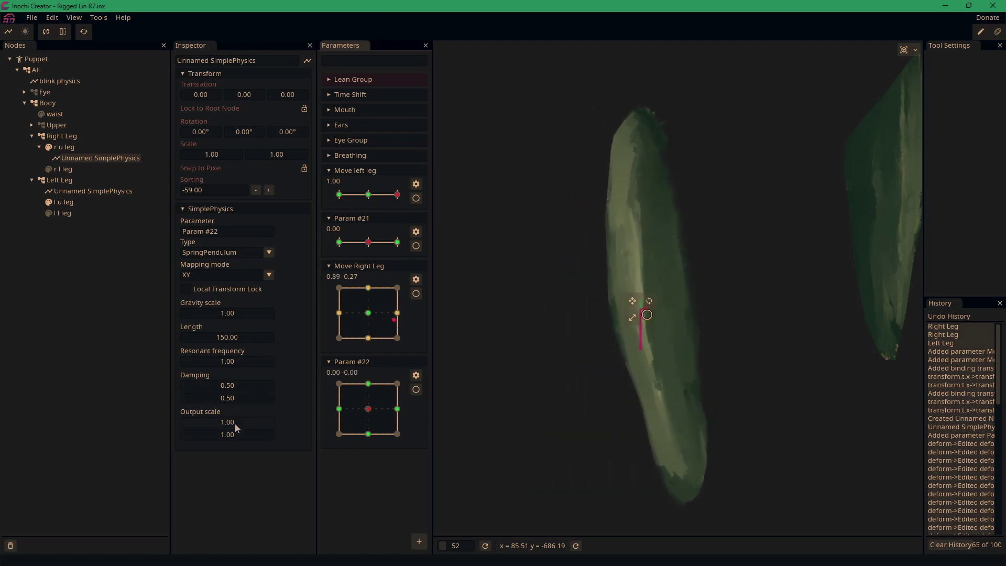
{"action": "left_click_drag", "start_coordinate": [235, 425], "coordinate": [236, 438]}
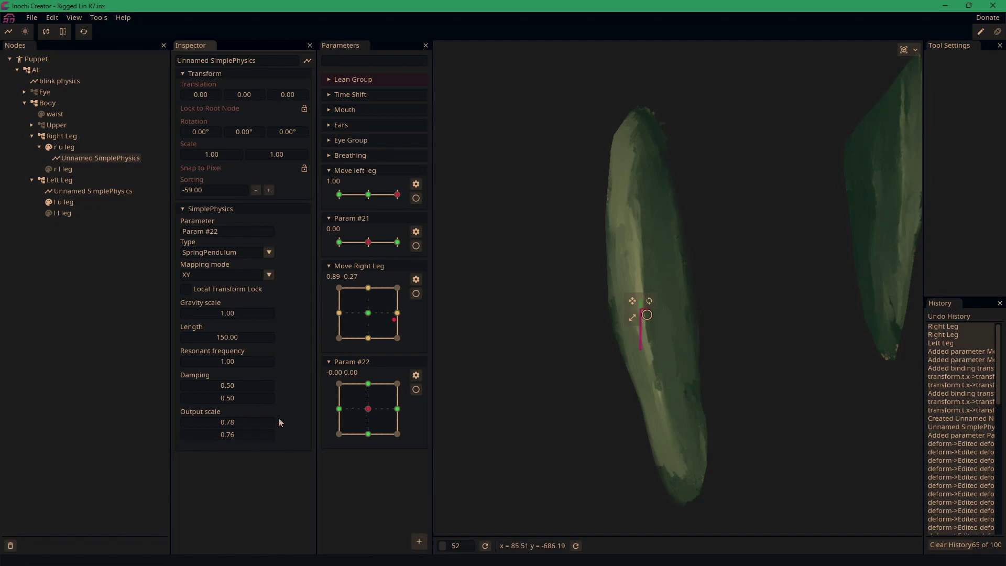
Test the leg physics by swaying Move Right Leg in several directions and setting Move left leg to 0.44
{"action": "left_click_drag", "start_coordinate": [340, 317], "coordinate": [391, 321]}
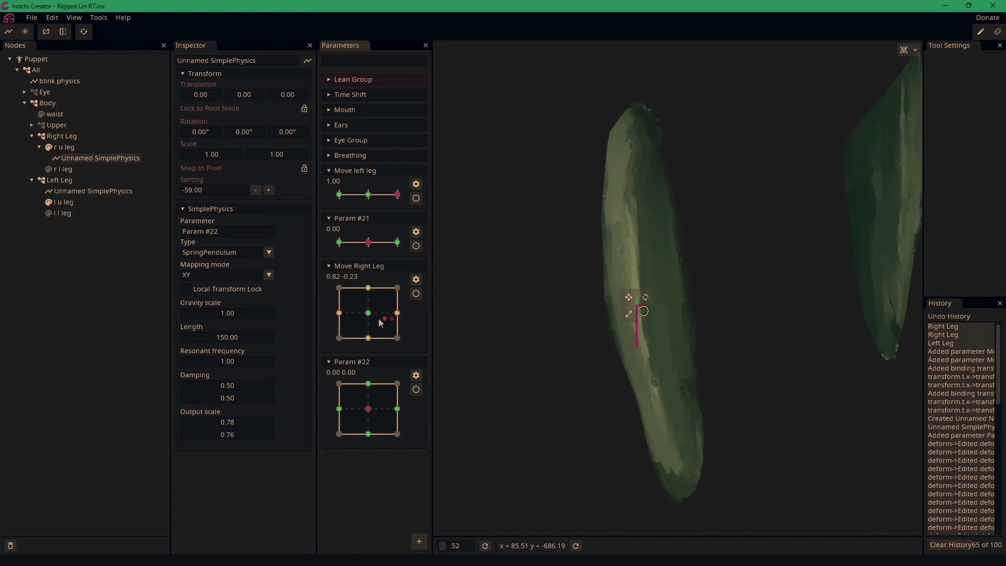
{"action": "mouse_move", "coordinate": [391, 318]}
{"action": "left_mouse_down"}
{"action": "mouse_move", "coordinate": [402, 318]}
{"action": "mouse_move", "coordinate": [377, 326]}
{"action": "left_mouse_up"}
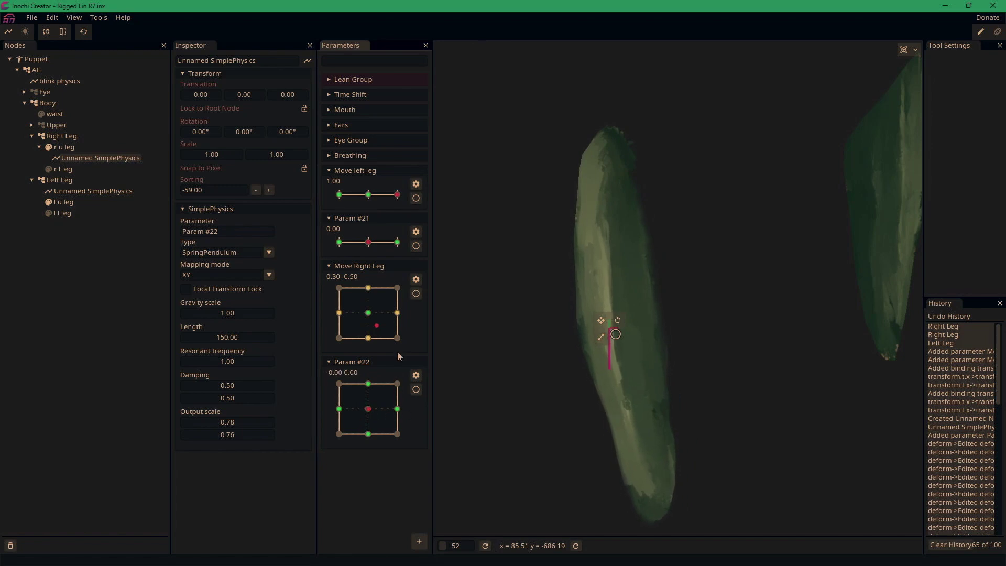
{"action": "left_click_drag", "start_coordinate": [393, 328], "coordinate": [379, 301]}
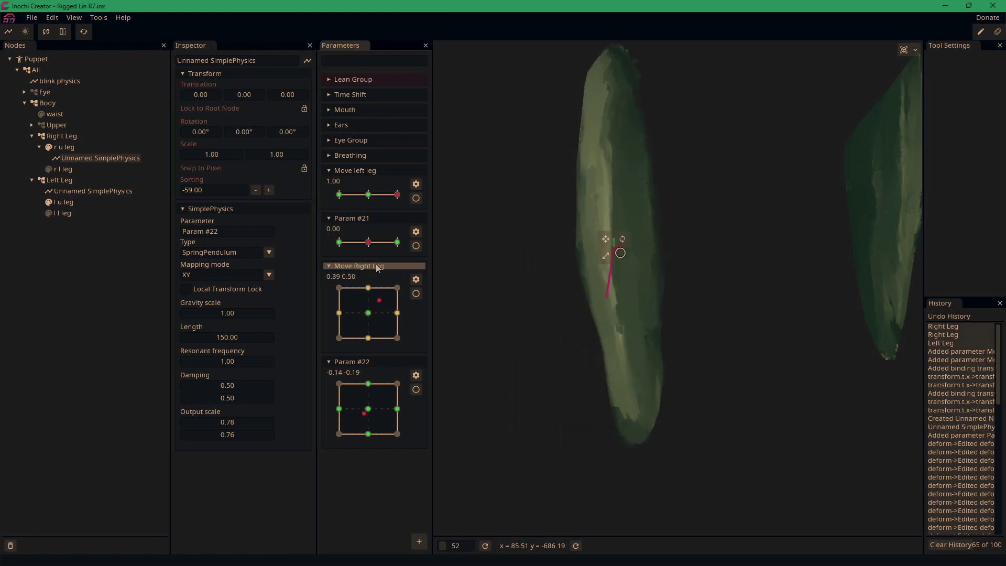
{"action": "mouse_move", "coordinate": [397, 194]}
{"action": "left_mouse_down"}
{"action": "mouse_move", "coordinate": [350, 198]}
{"action": "mouse_move", "coordinate": [382, 202]}
{"action": "left_mouse_up"}
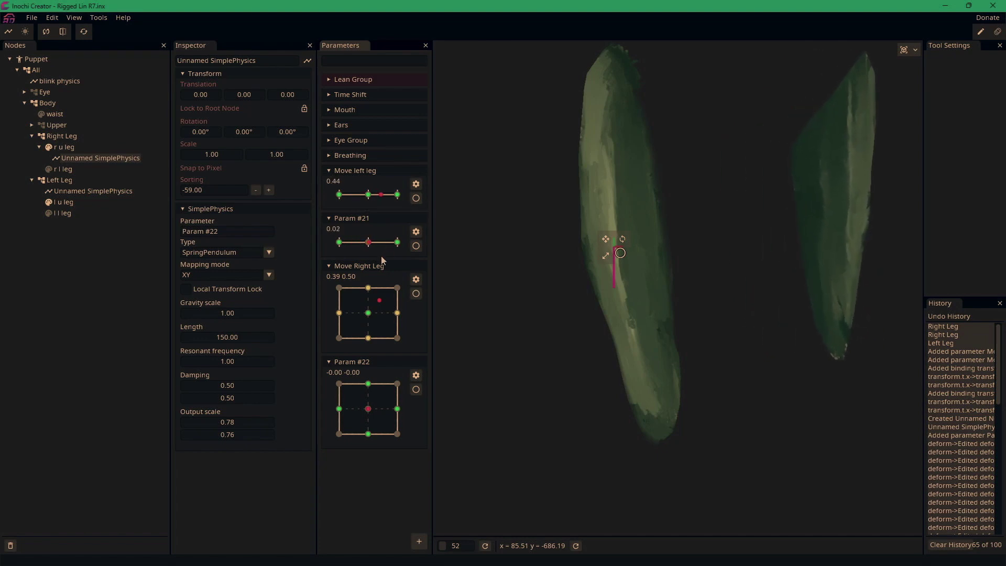